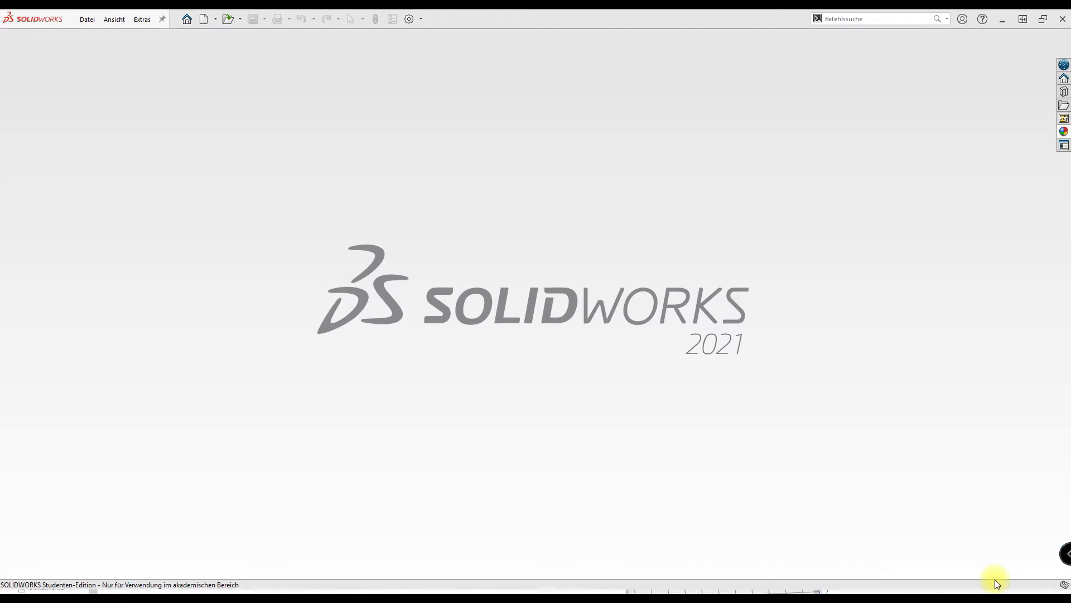
Select the part becher 0,5.SLDPRT in the SPIRIT OF GARNIV folder and open it.
click(204, 24)
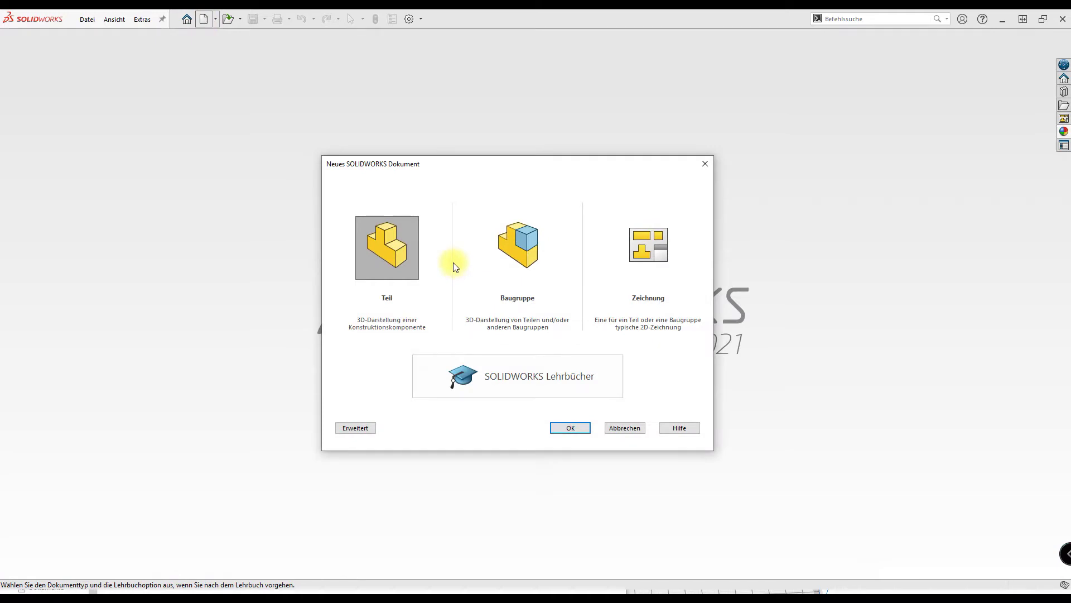
click(625, 427)
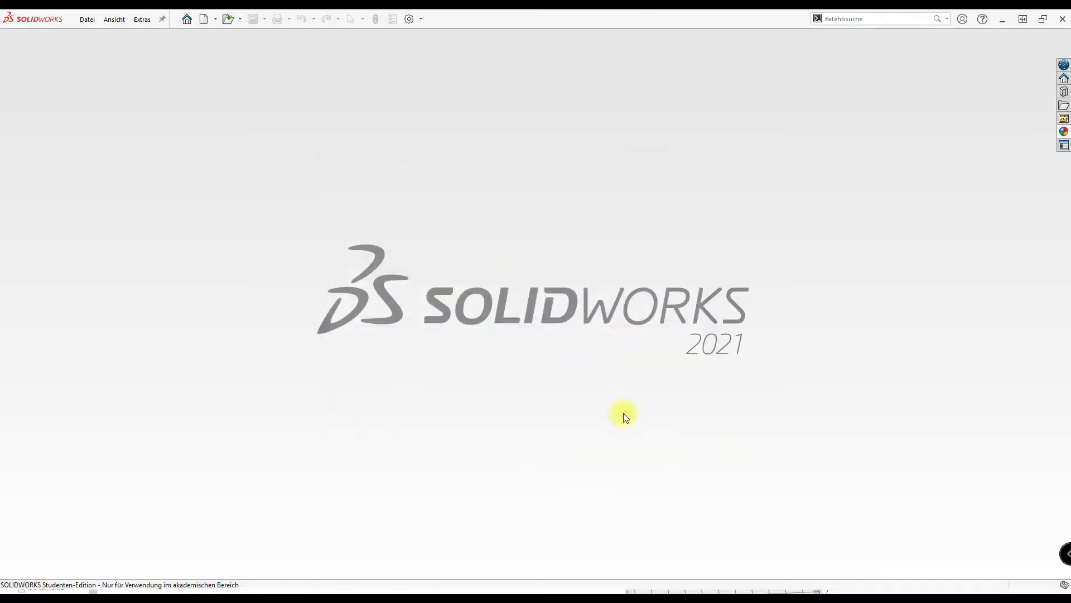
click(229, 19)
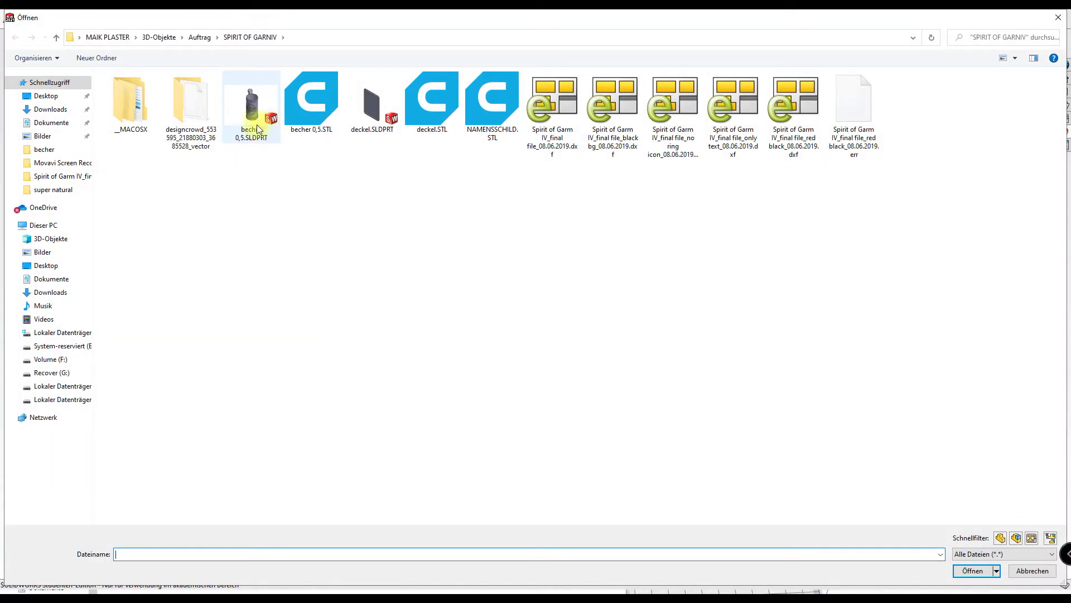
click(249, 110)
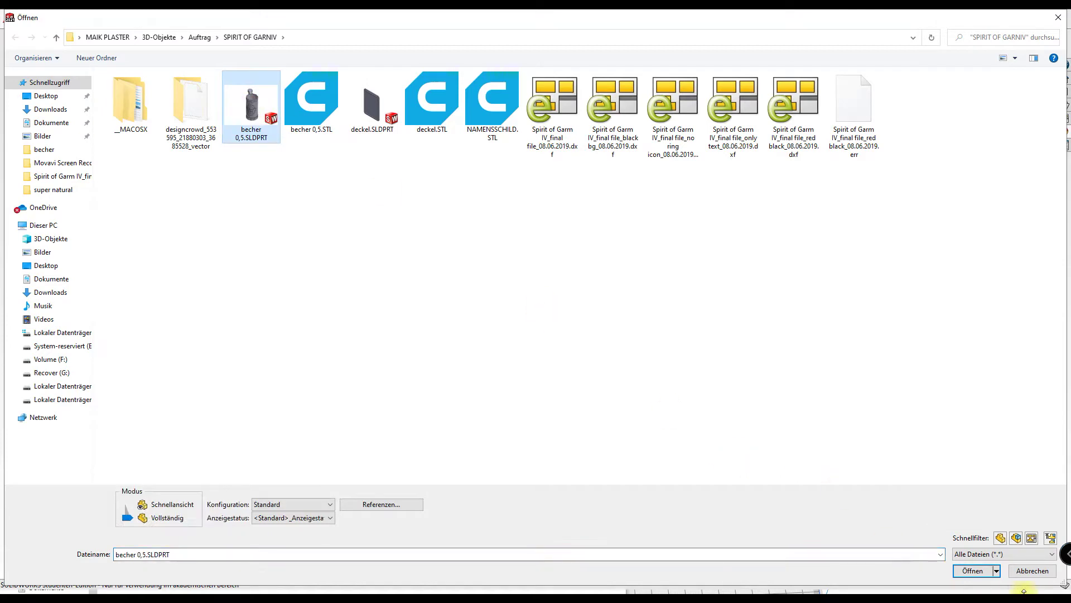
click(972, 570)
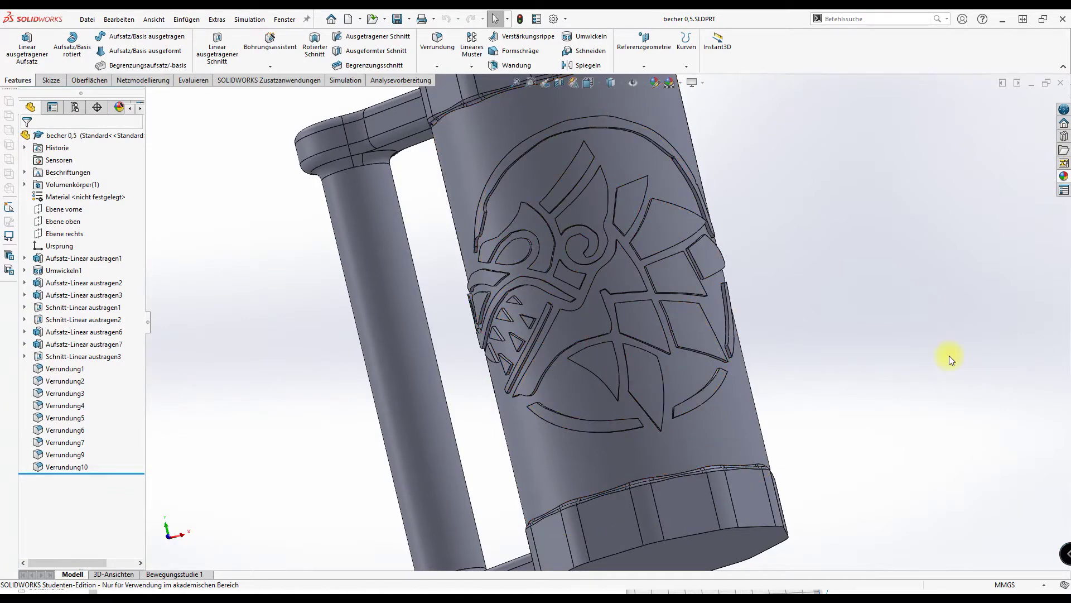
Zoom out and orbit the Viking-emblem mug, then switch to Adobe Photoshop.
scroll(949, 359, up, 2)
scroll(927, 366, up, 2)
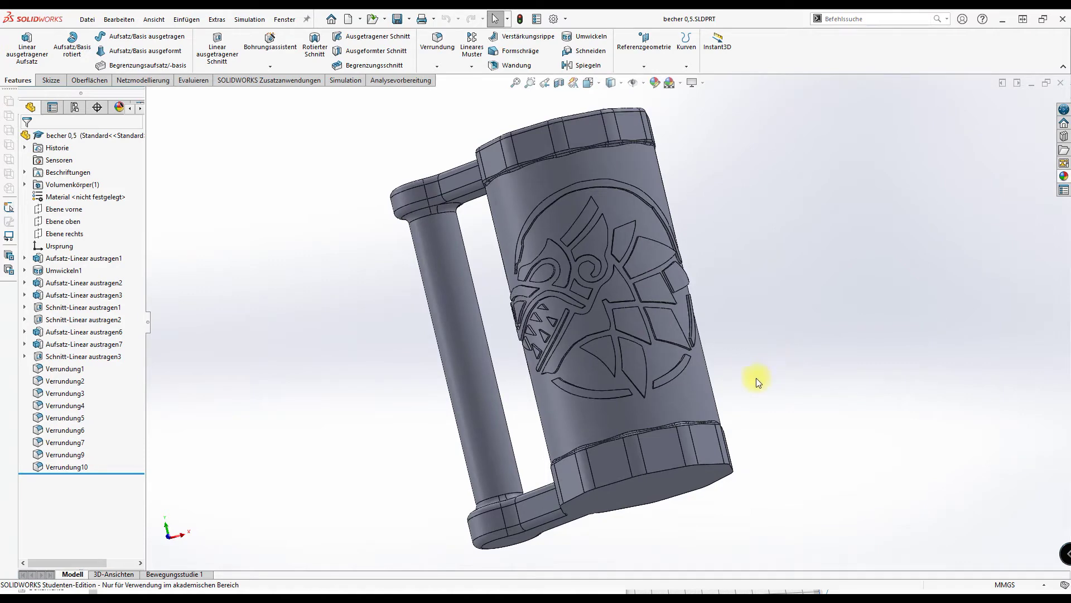
mouse_move(756, 377)
middle_down()
mouse_move(545, 444)
mouse_move(537, 477)
middle_up()
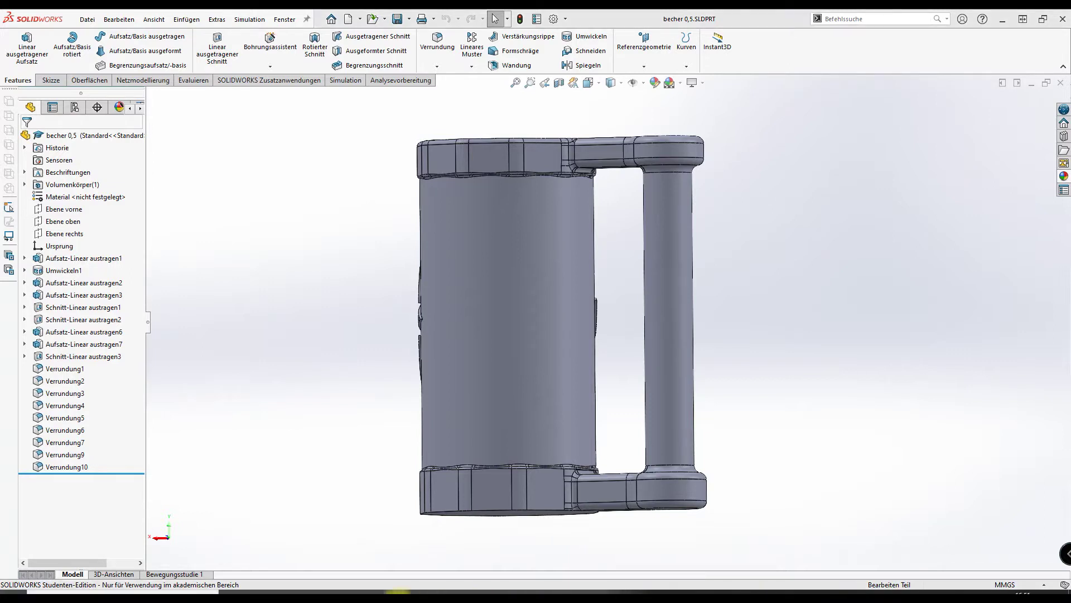
click(397, 592)
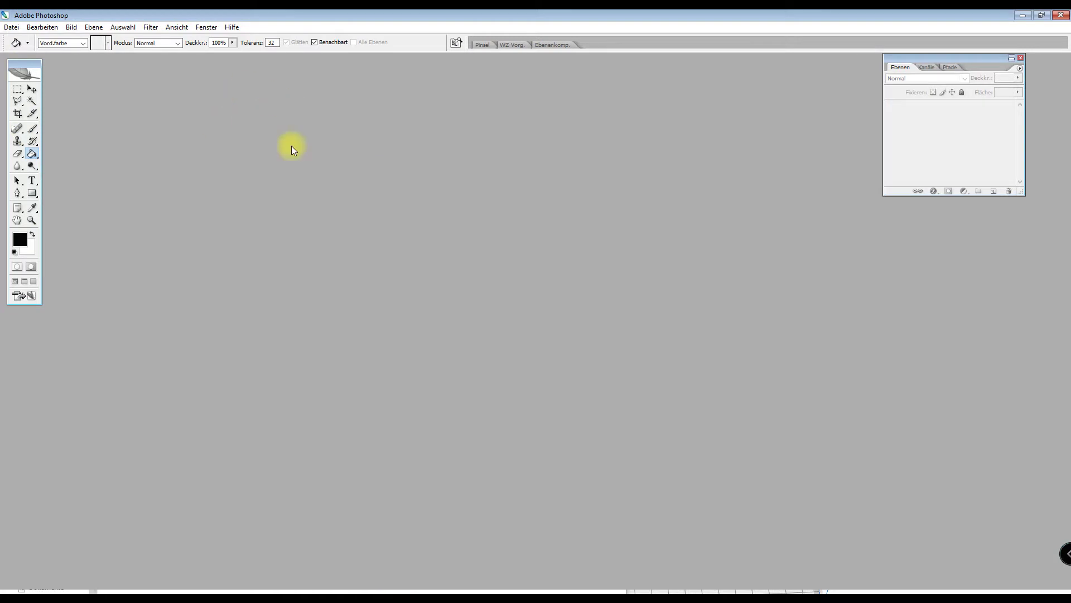
Create a new transparent 10 × 10 cm image at 75 ppi.
click(11, 26)
click(19, 40)
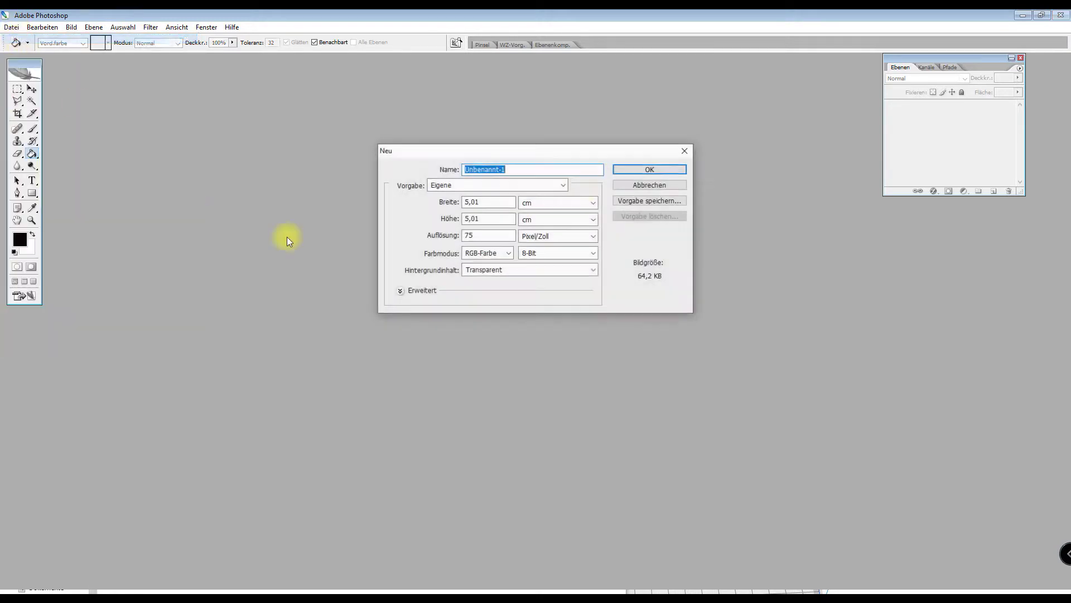
double_click(475, 202)
text(10)
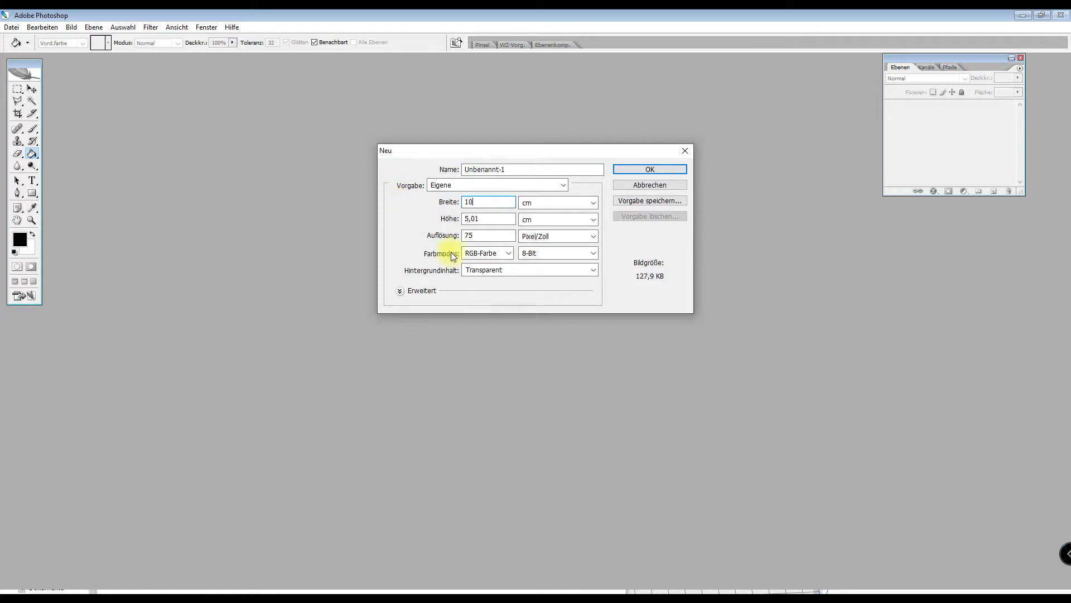
double_click(478, 218)
text(10)
click(631, 170)
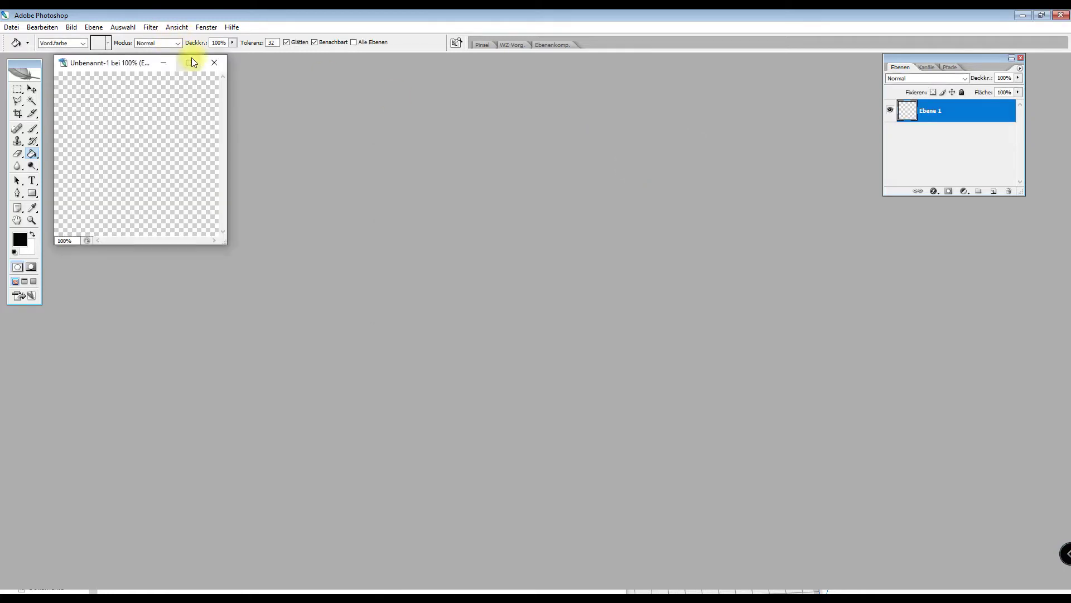
Maximize the image window, fill Ebene 1 solid black, and open the Ebene menu.
click(192, 62)
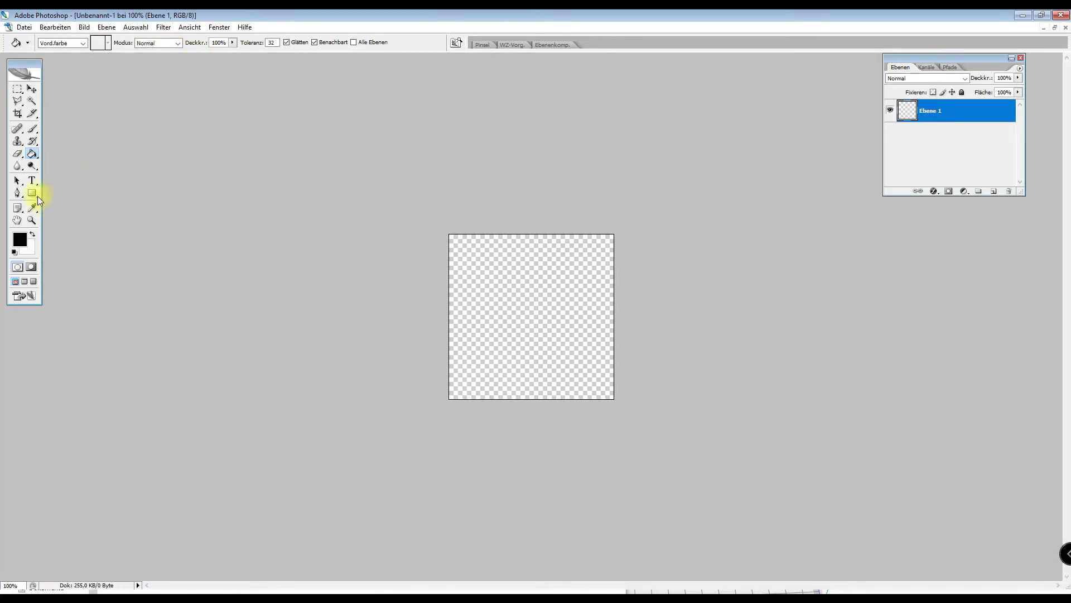
click(499, 307)
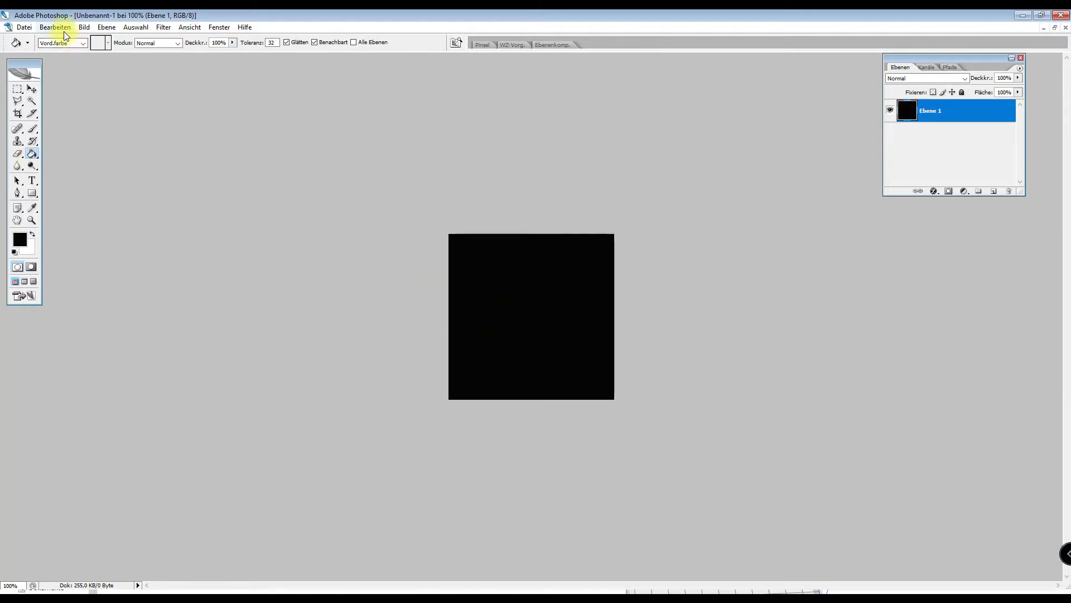
click(106, 28)
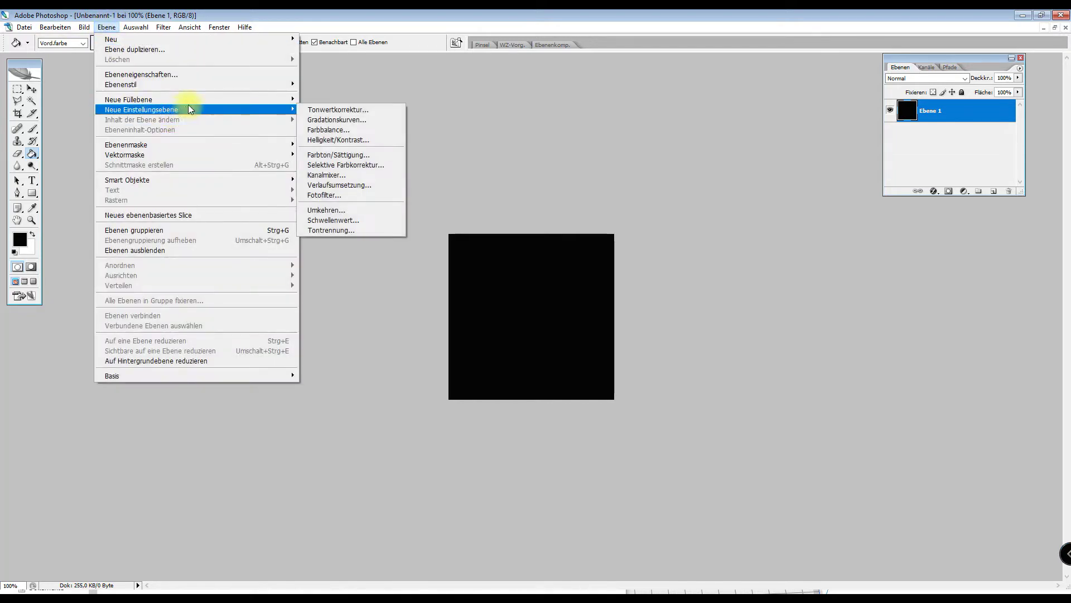
mouse_move(122, 85)
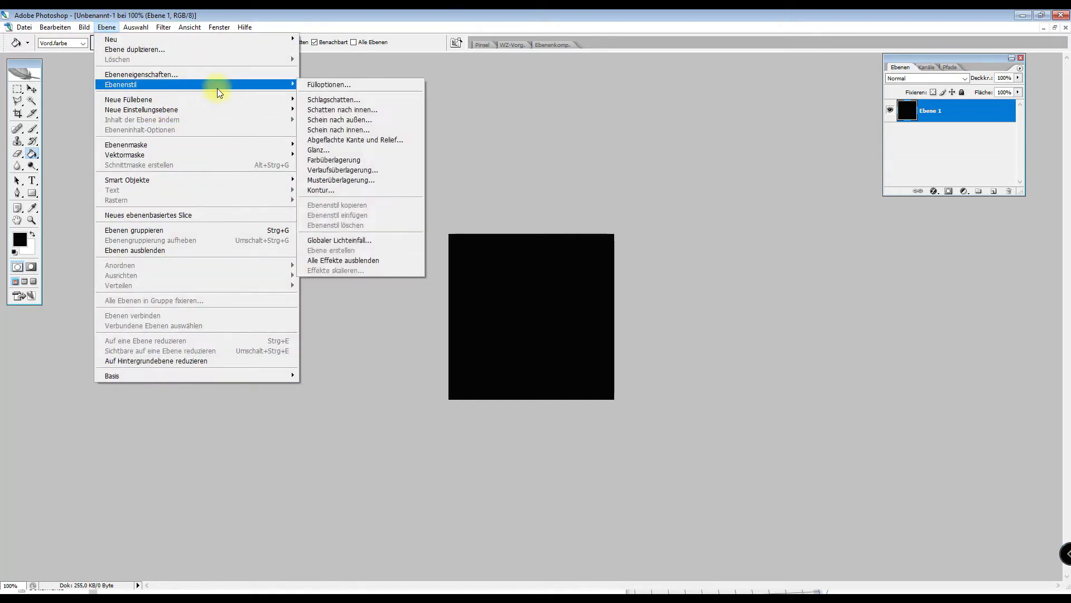
Add a Musterüberlagerung pattern overlay using the grey metallic pattern.
click(376, 178)
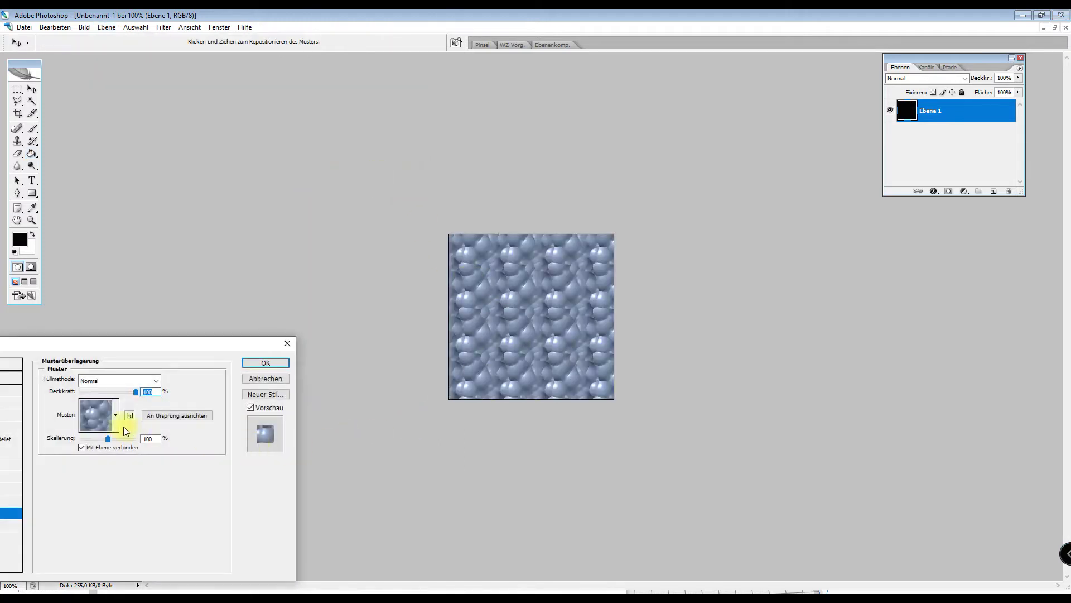
click(116, 421)
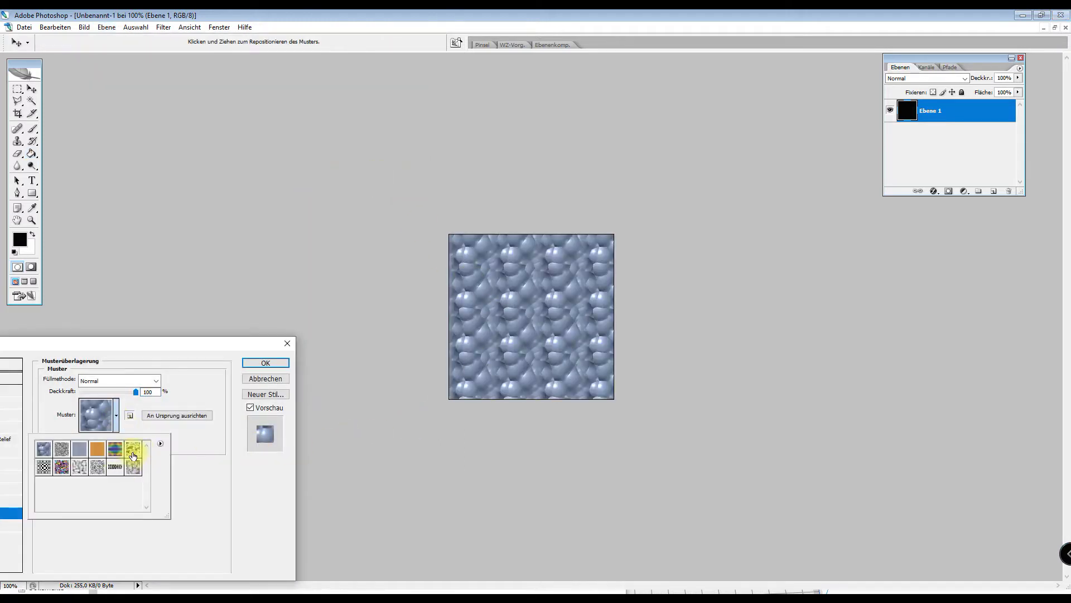
click(133, 456)
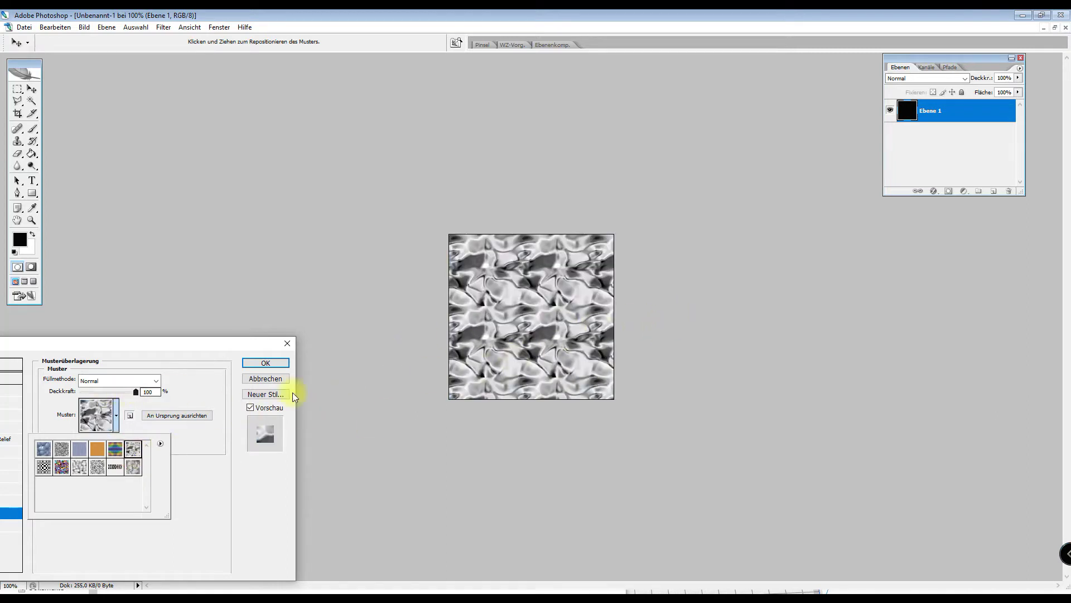
click(136, 393)
Keep overlay opacity at 100%, set pattern scale to 200%, and apply.
mouse_move(137, 393)
mouse_down()
mouse_move(120, 393)
mouse_move(142, 394)
mouse_up()
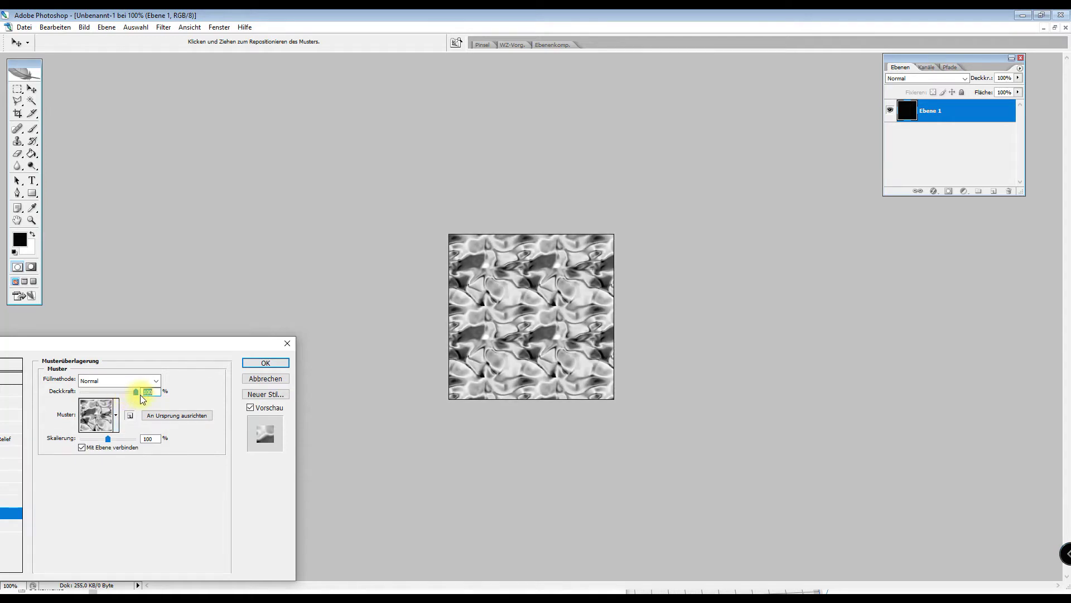
mouse_move(110, 441)
mouse_down()
mouse_move(128, 442)
mouse_move(110, 441)
mouse_up()
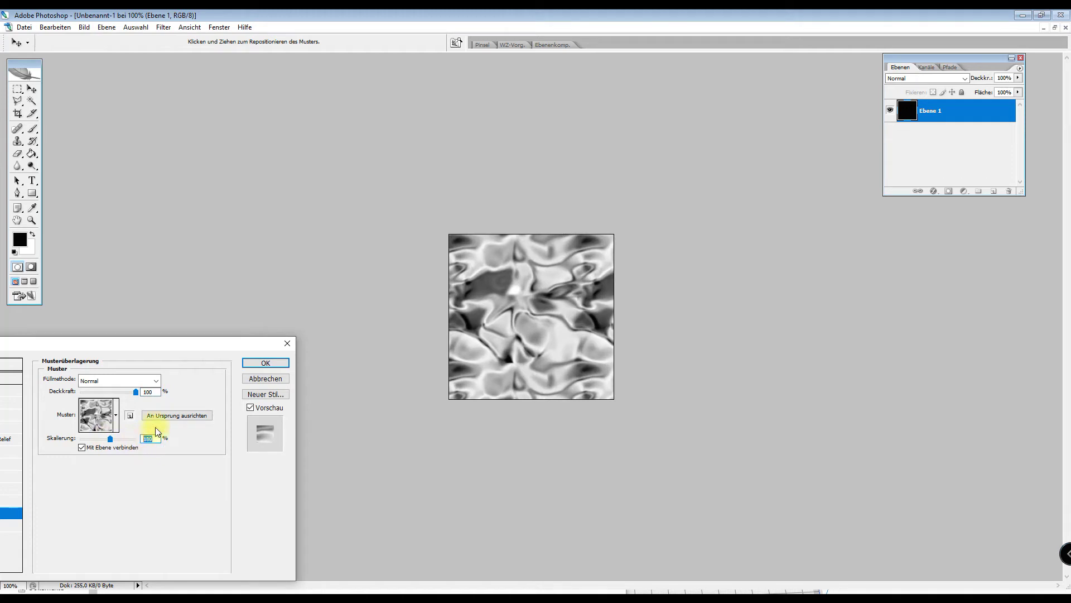
text(100)
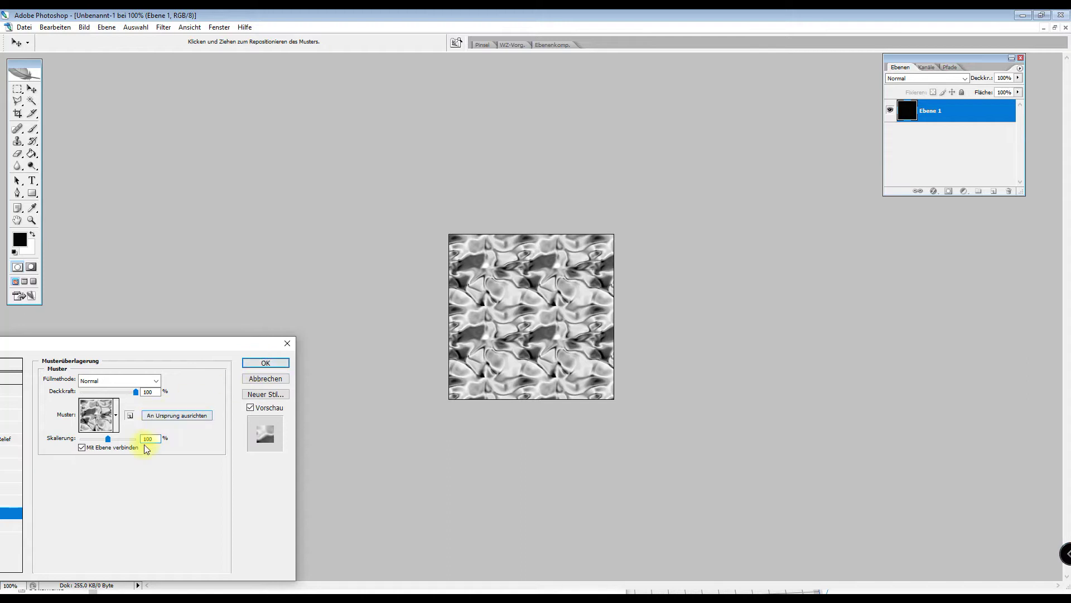
drag(108, 439, 112, 438)
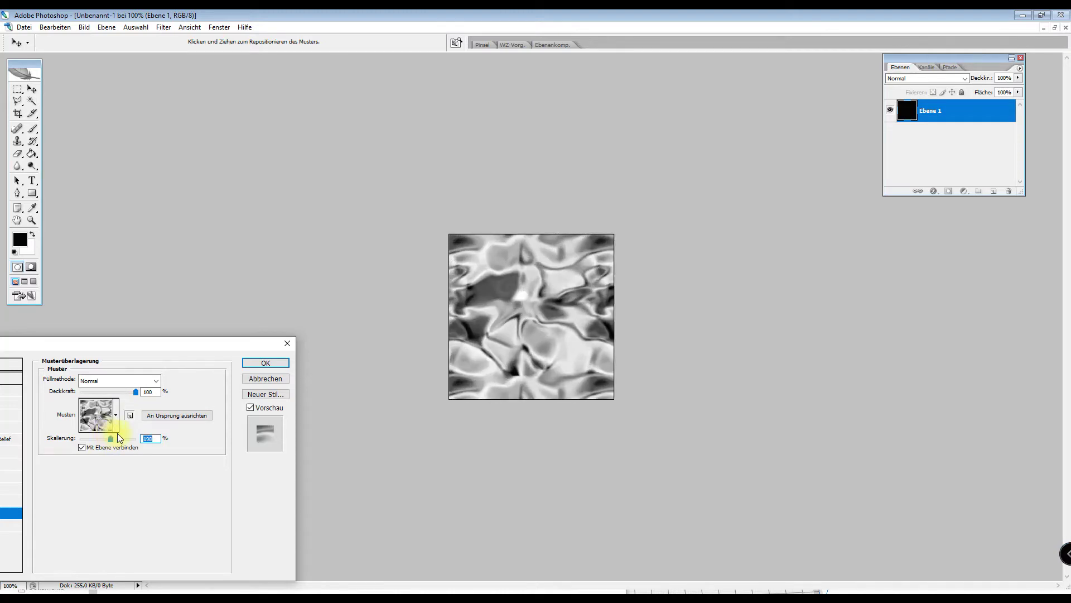
click(267, 363)
click(155, 439)
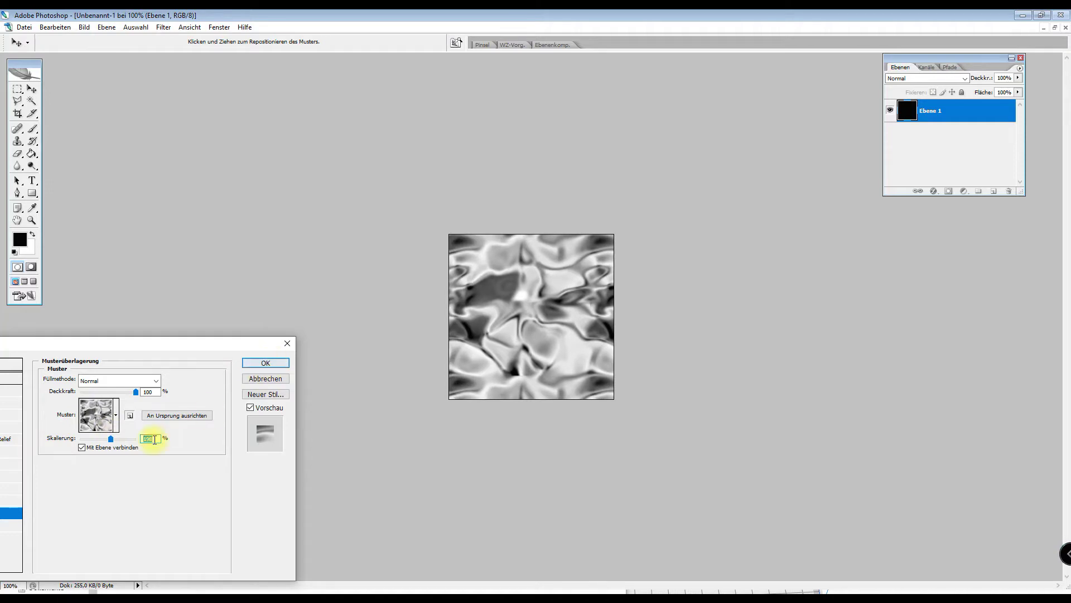
click(111, 440)
drag(112, 441, 114, 441)
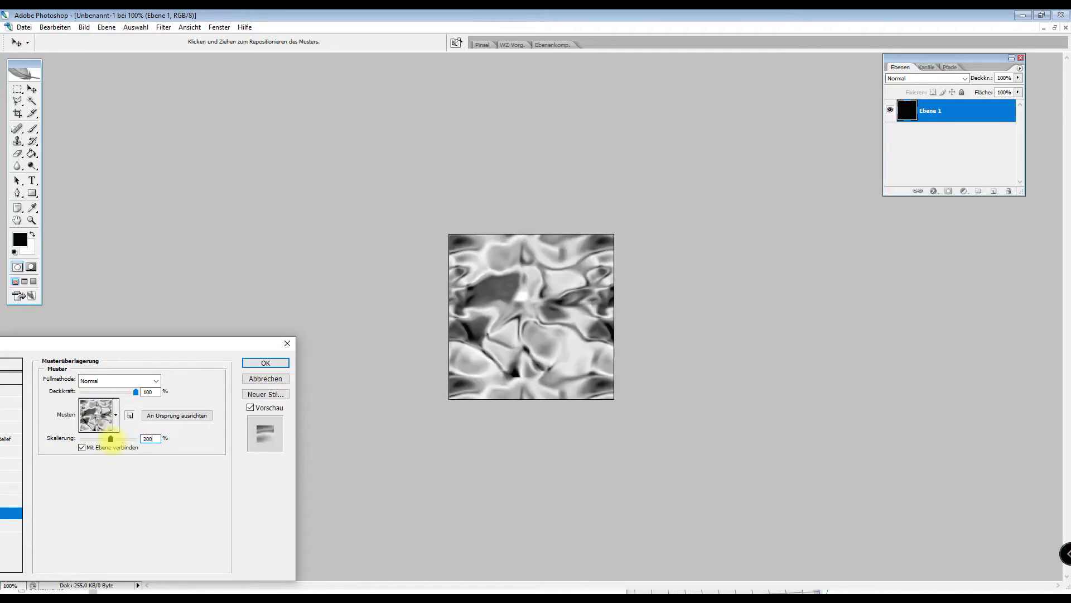
click(264, 363)
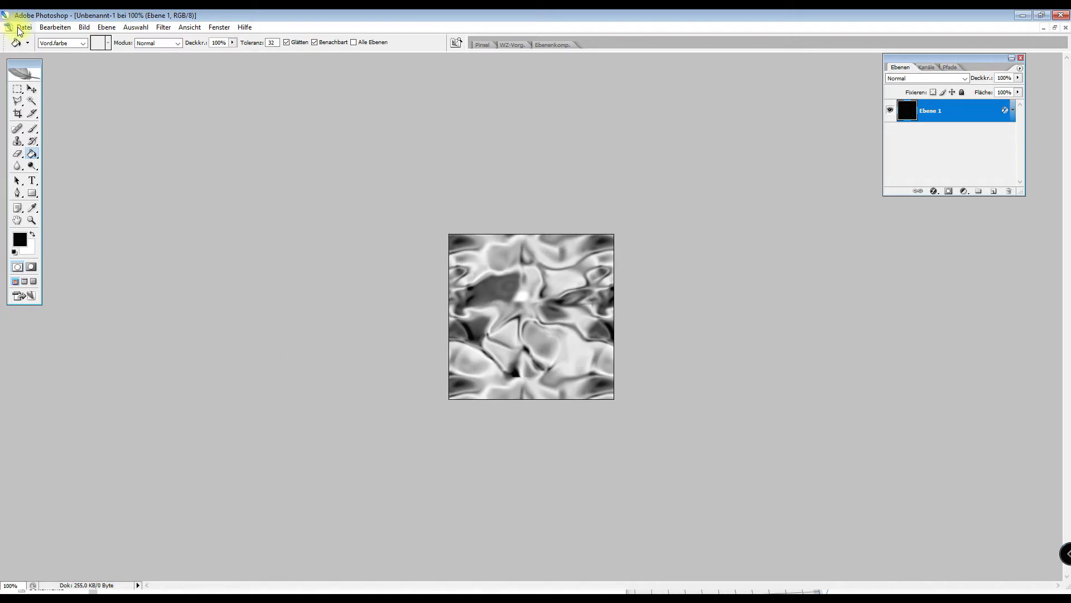
Save the image as JPEG file muster2 in the becher folder, accepting the JPEG options.
click(23, 27)
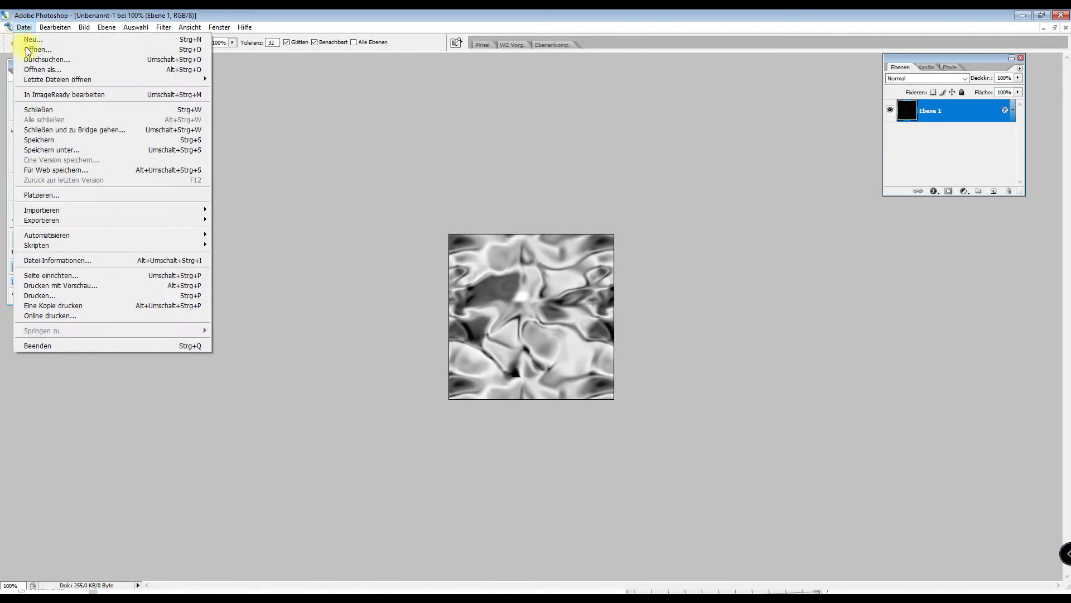
click(51, 149)
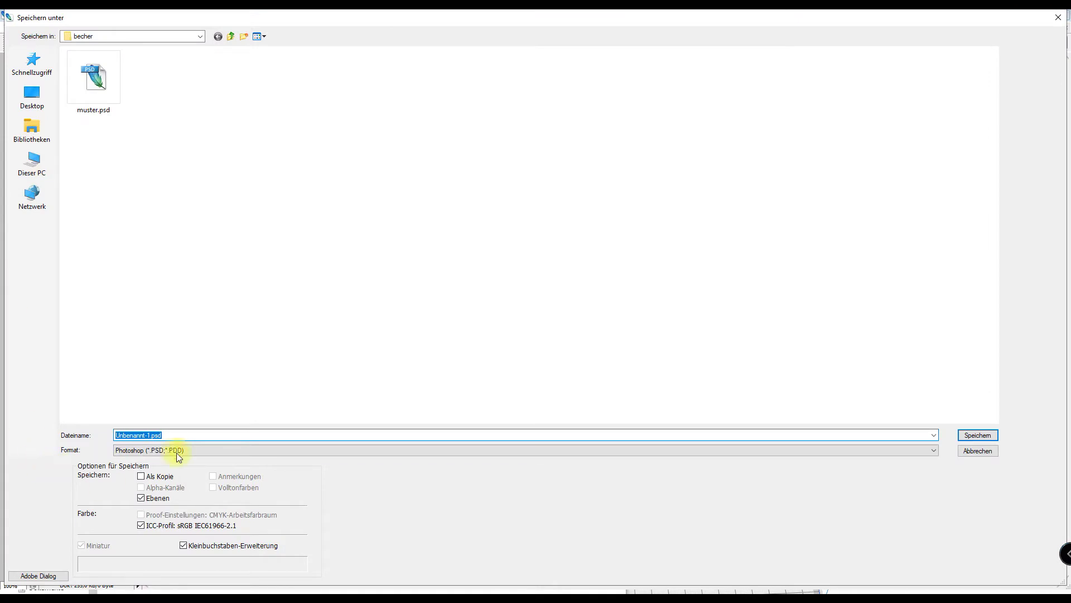
click(176, 450)
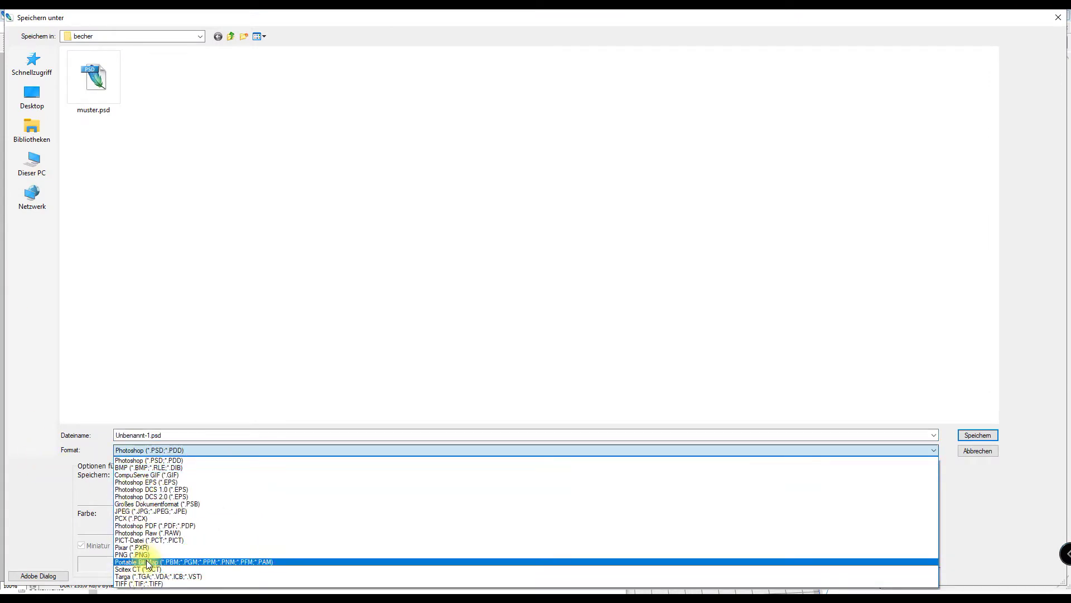
click(127, 512)
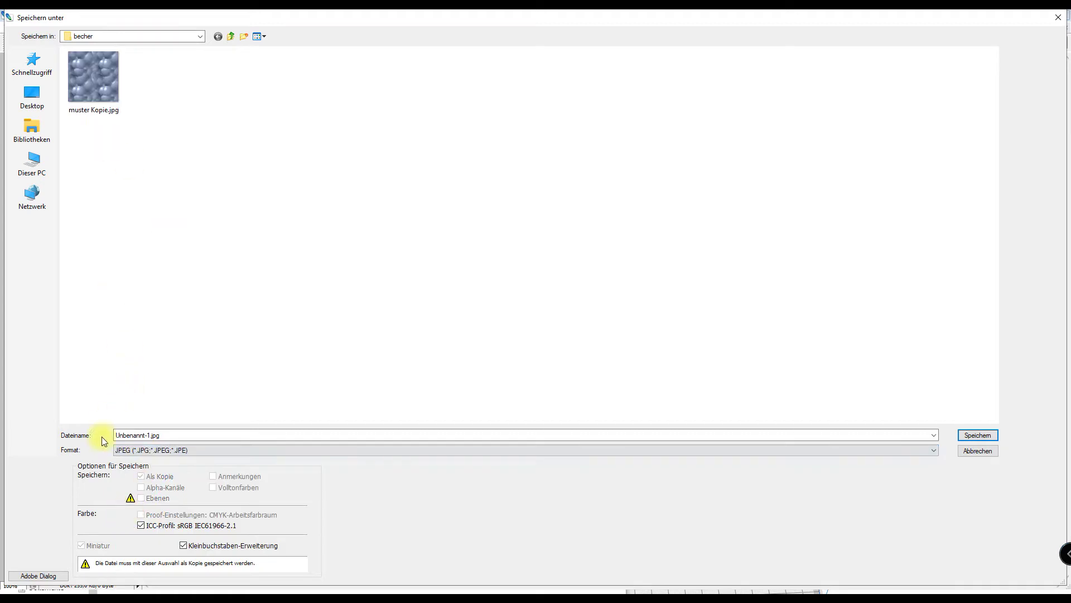
double_click(151, 434)
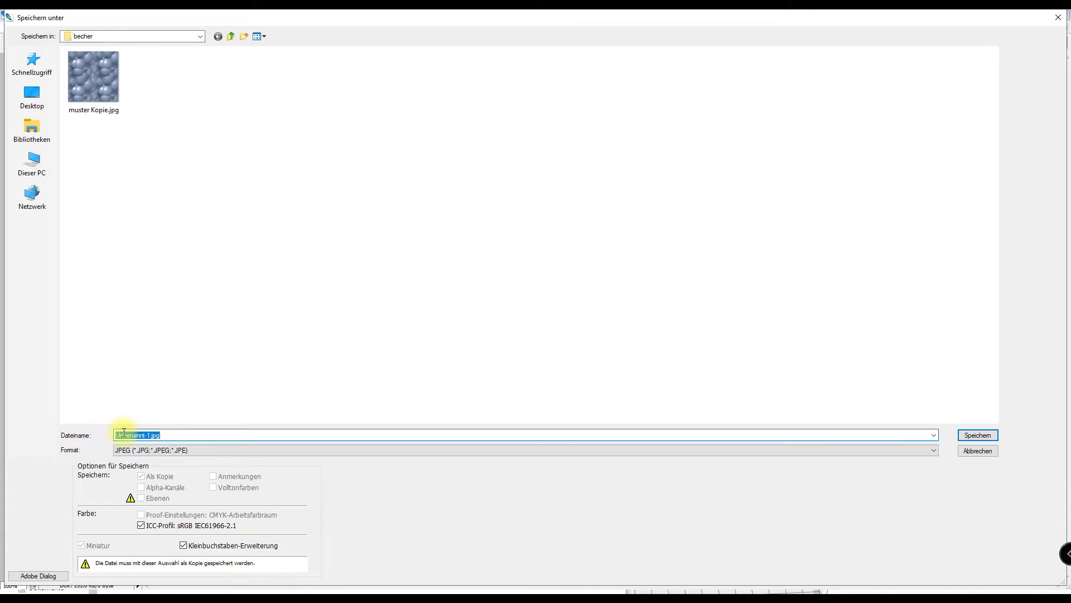
text(muster)
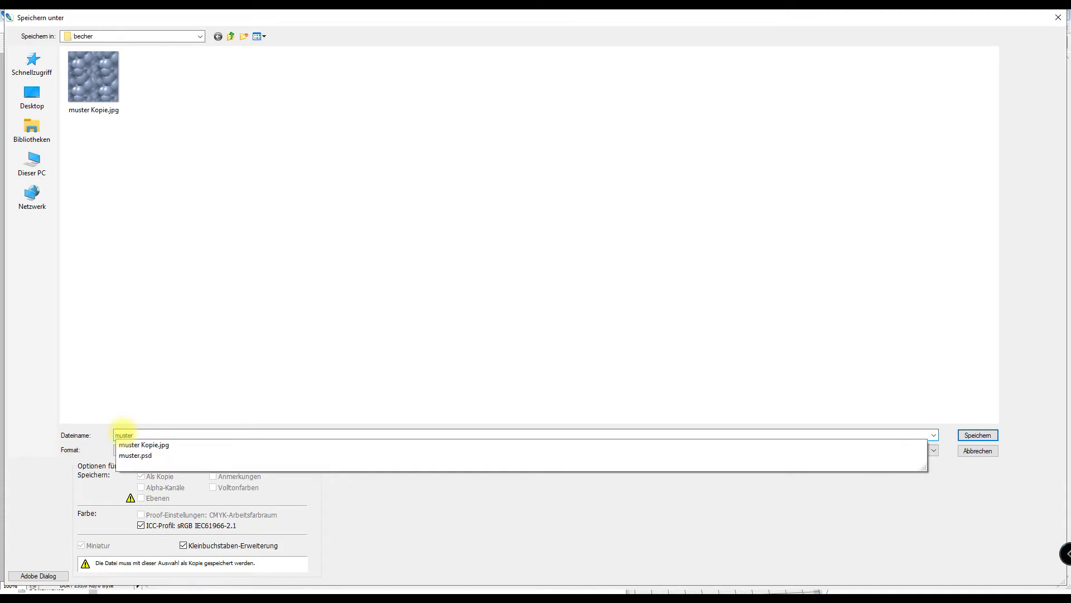
text(2)
key(Return)
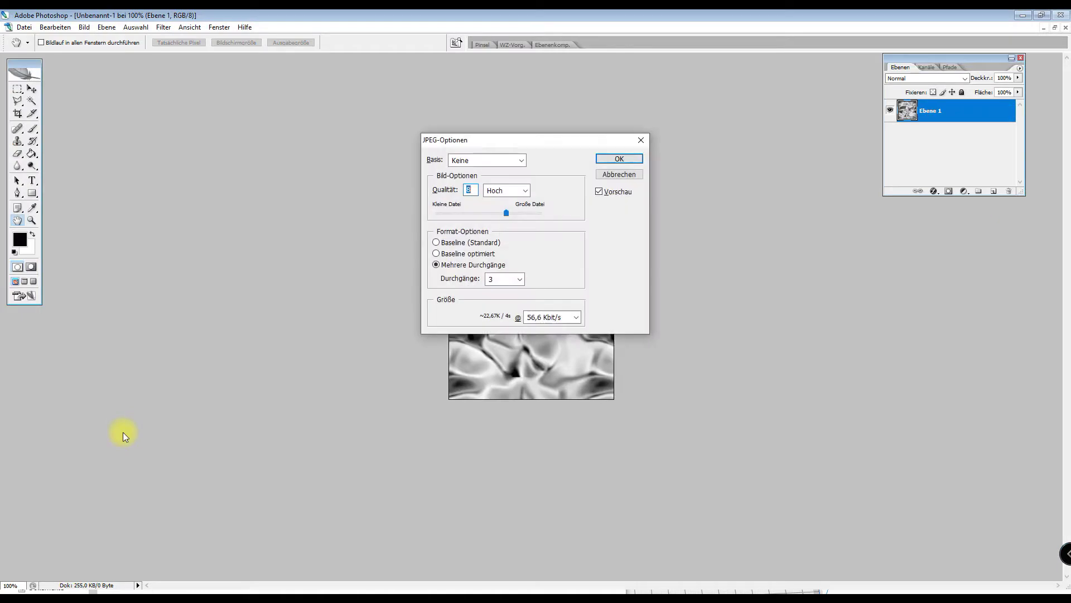
click(618, 158)
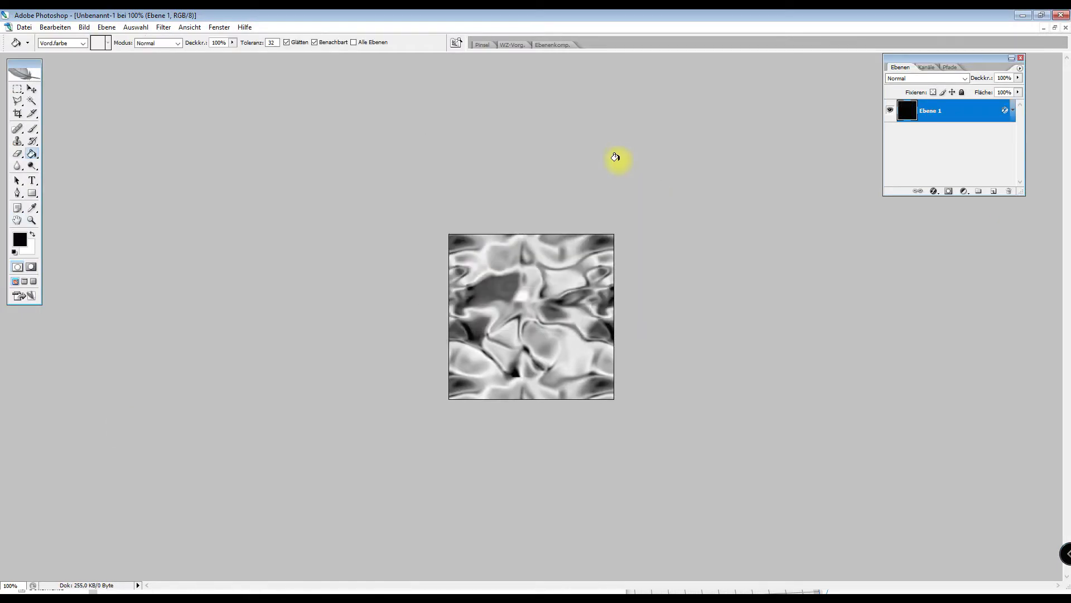
Drag muster2.jpg from the becher folder onto the mug's outer face, applying it to that face.
click(1023, 15)
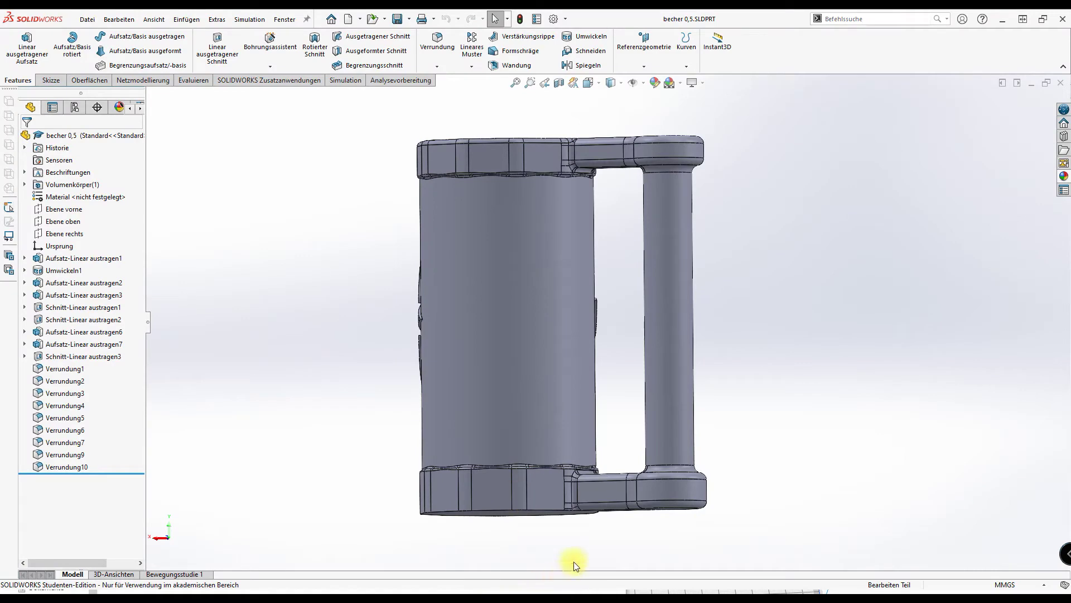
click(343, 588)
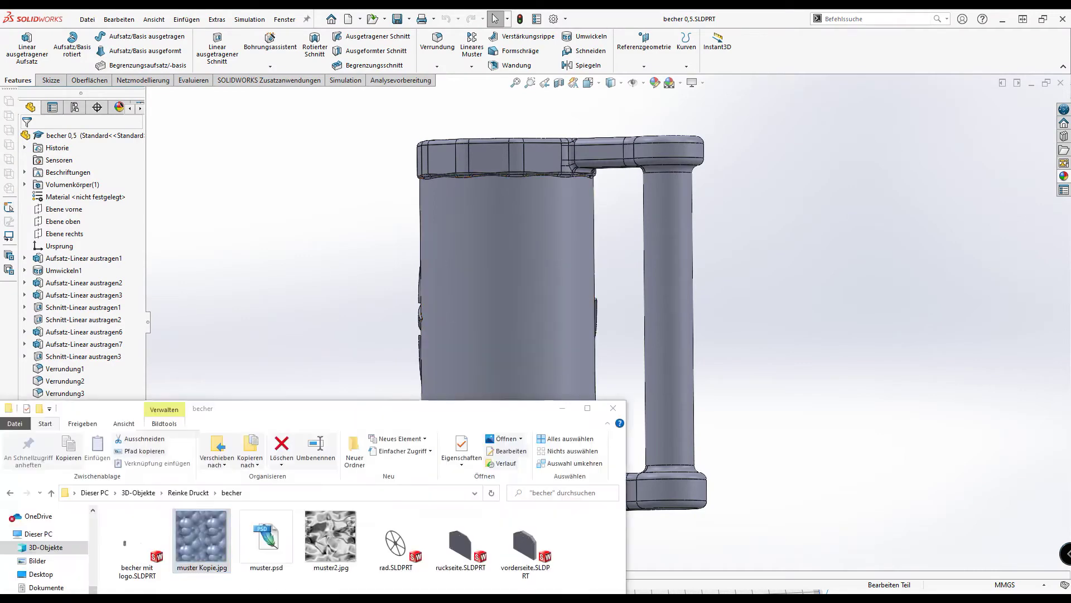
drag(330, 534, 508, 222)
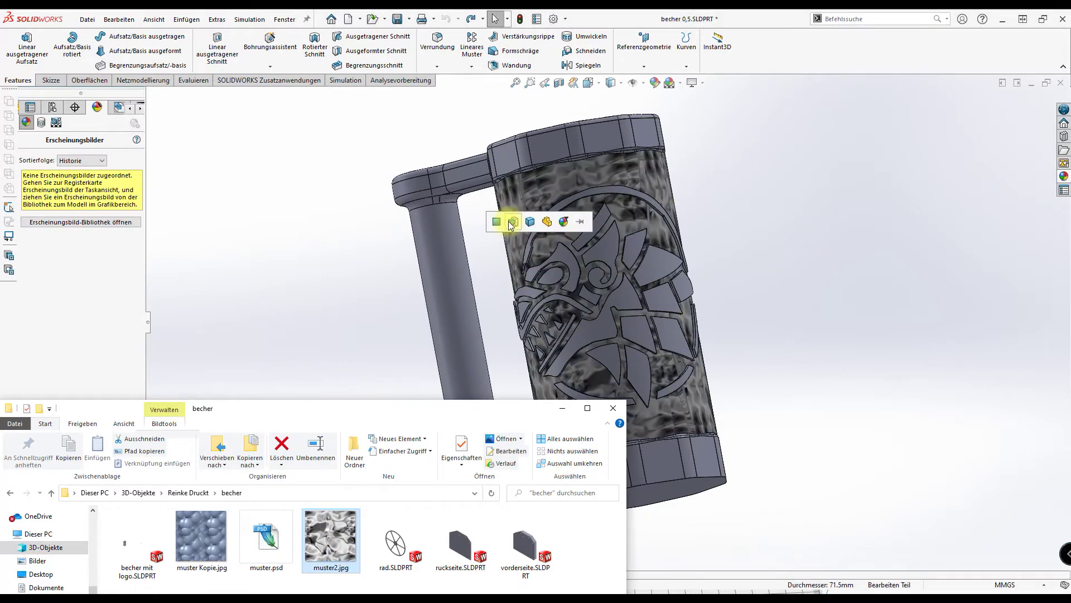
click(496, 222)
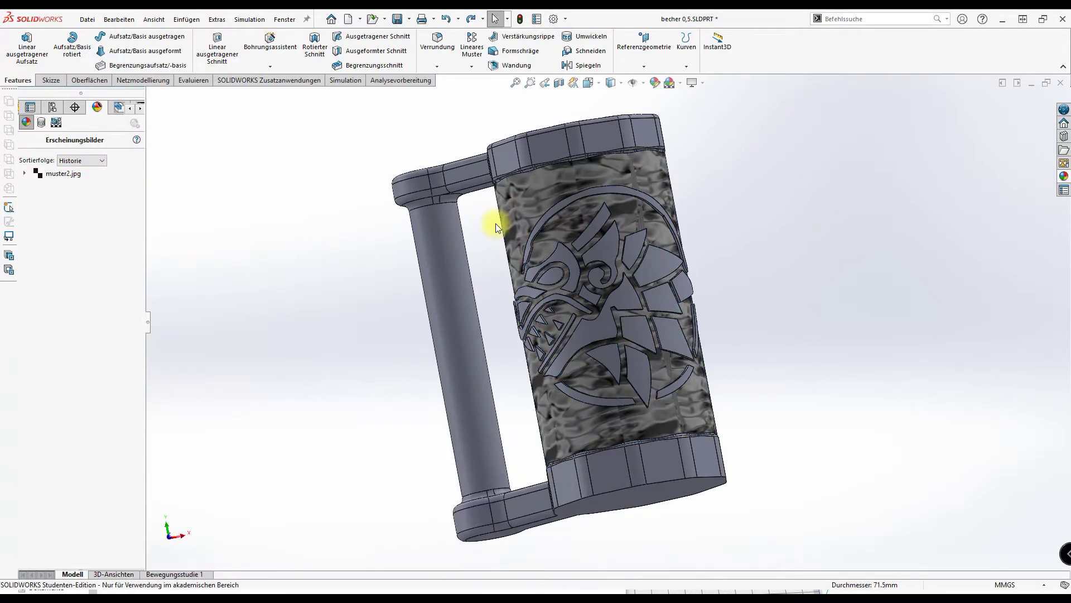
Edit the muster2.jpg appearance mapping, compare styles, and settle on Zylindrisch.
double_click(55, 173)
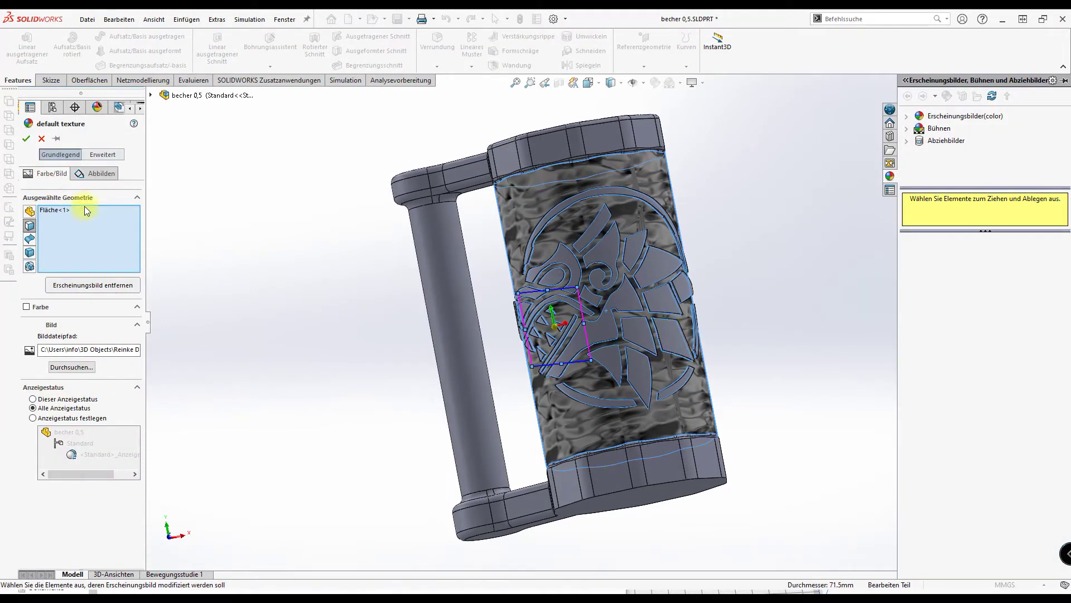
click(92, 174)
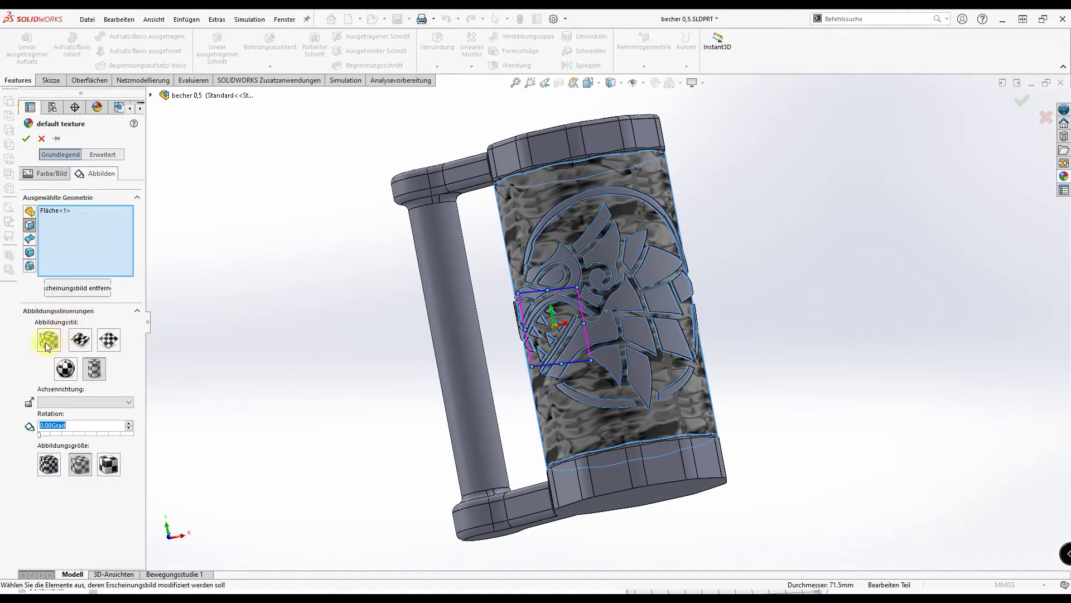
middle_drag(522, 360, 486, 447)
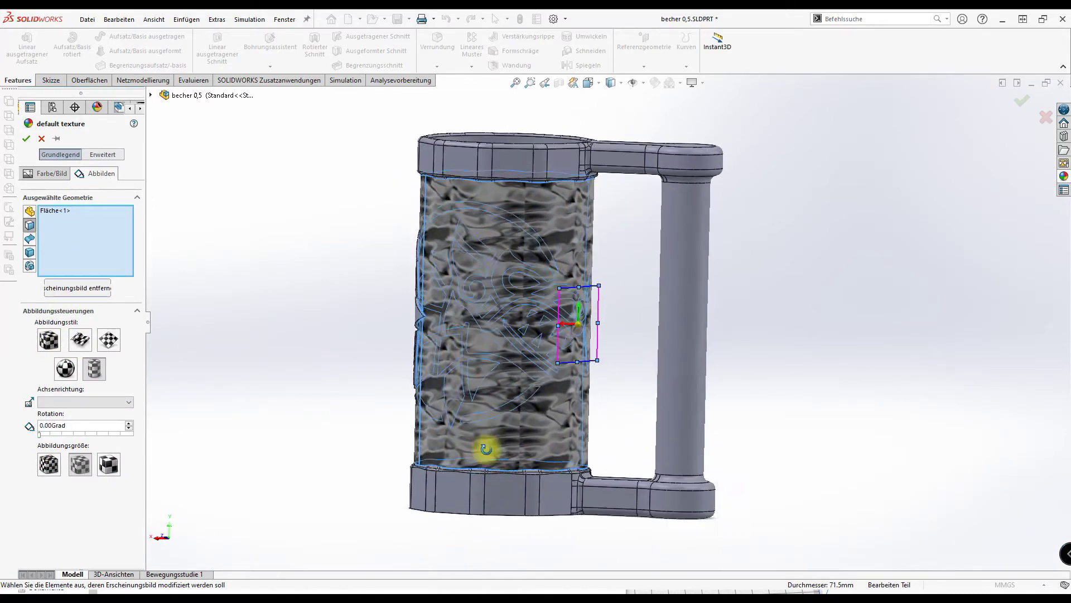
middle_drag(486, 448, 519, 443)
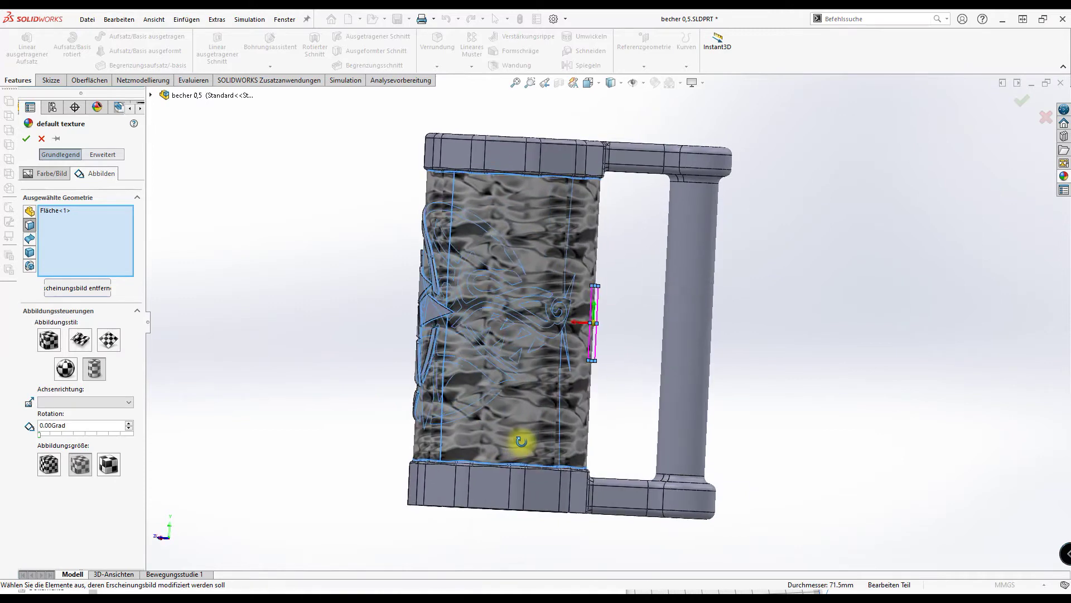
click(94, 370)
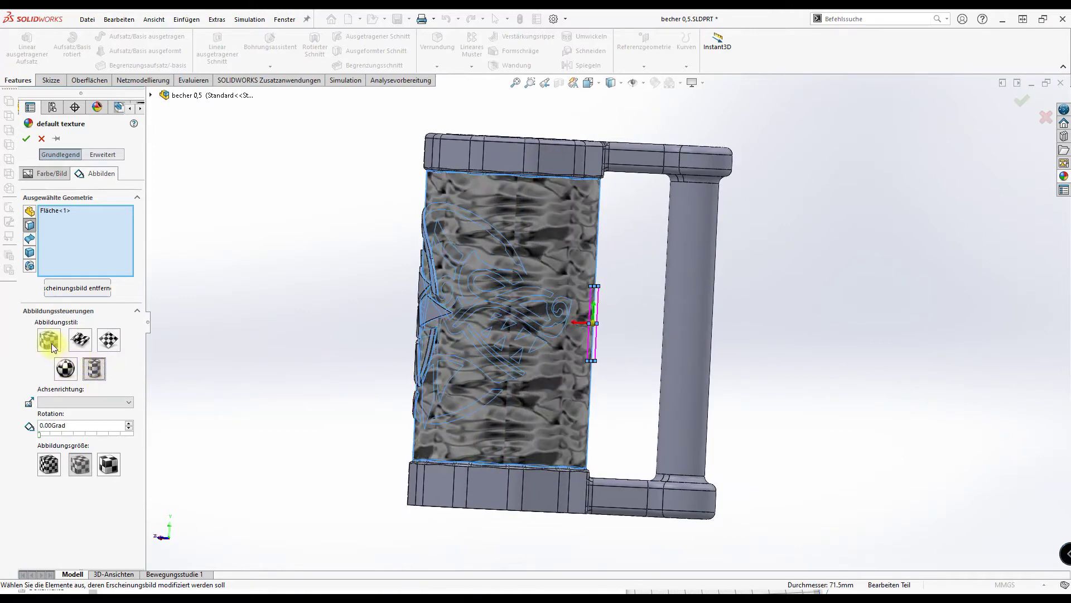
click(51, 343)
click(83, 341)
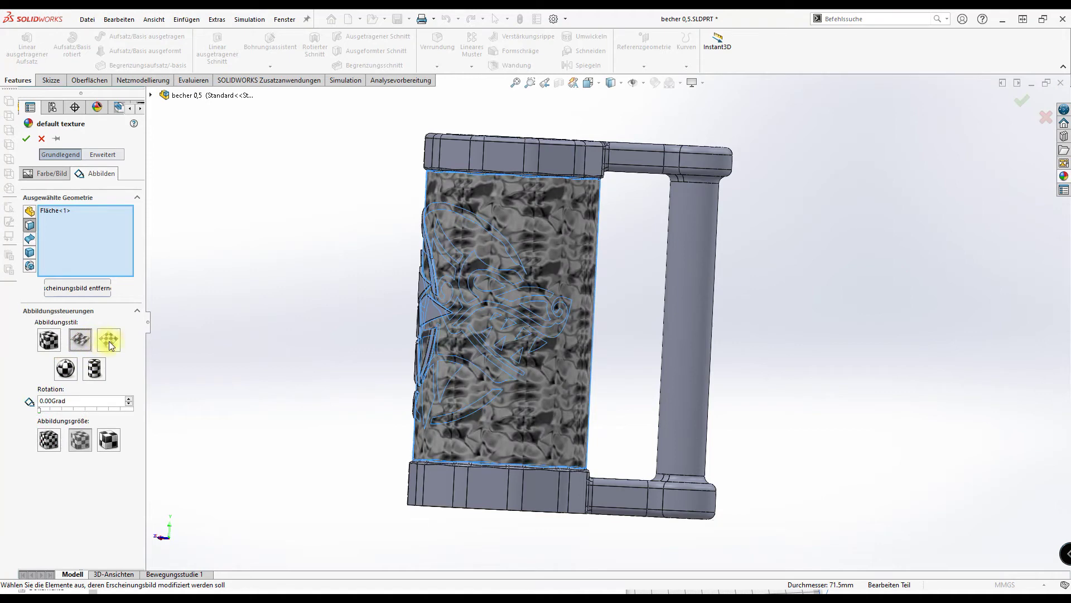
click(64, 371)
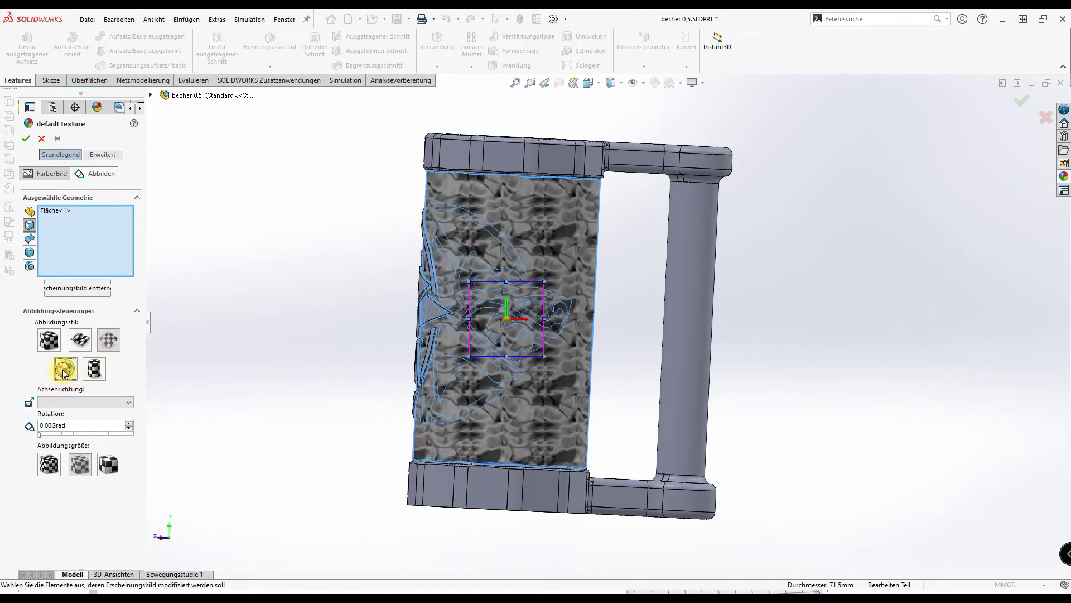
click(95, 369)
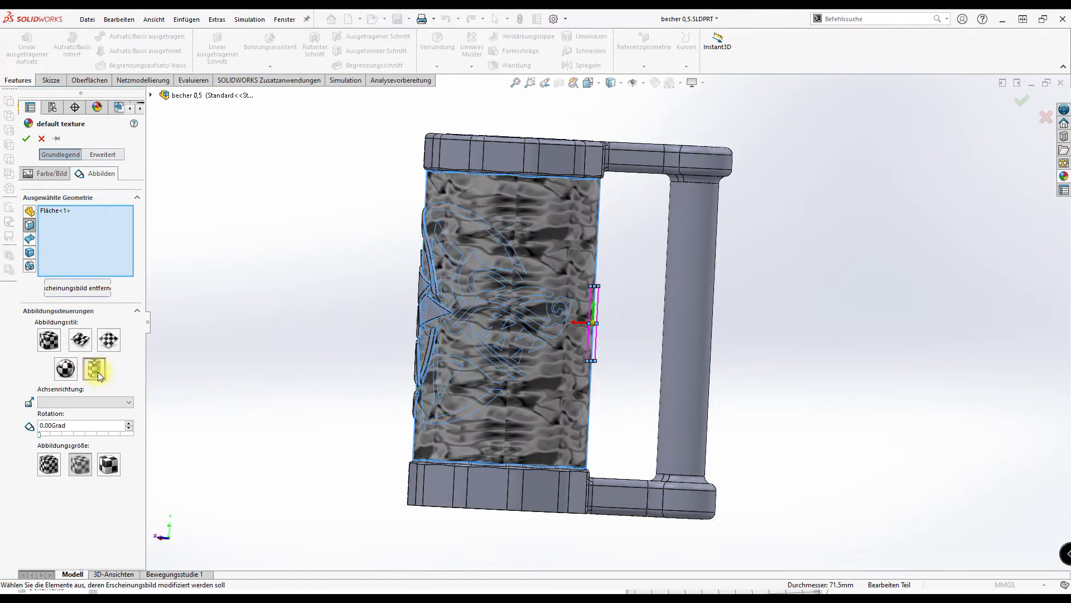
Scale up the muster2.jpg texture with the mapping box handles and confirm the appearance.
mouse_move(595, 384)
middle_down()
mouse_move(509, 388)
mouse_move(498, 371)
mouse_move(568, 376)
mouse_move(545, 339)
mouse_move(530, 351)
middle_up()
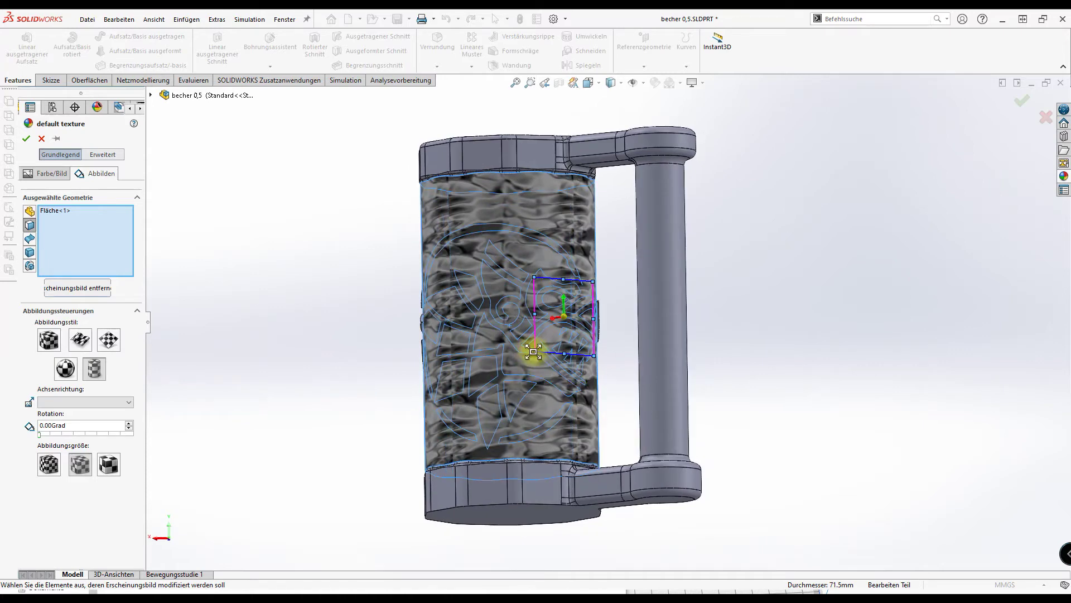
mouse_move(534, 351)
mouse_down()
mouse_move(512, 403)
mouse_move(517, 418)
mouse_move(537, 418)
mouse_move(426, 488)
mouse_move(485, 445)
mouse_move(502, 410)
mouse_up()
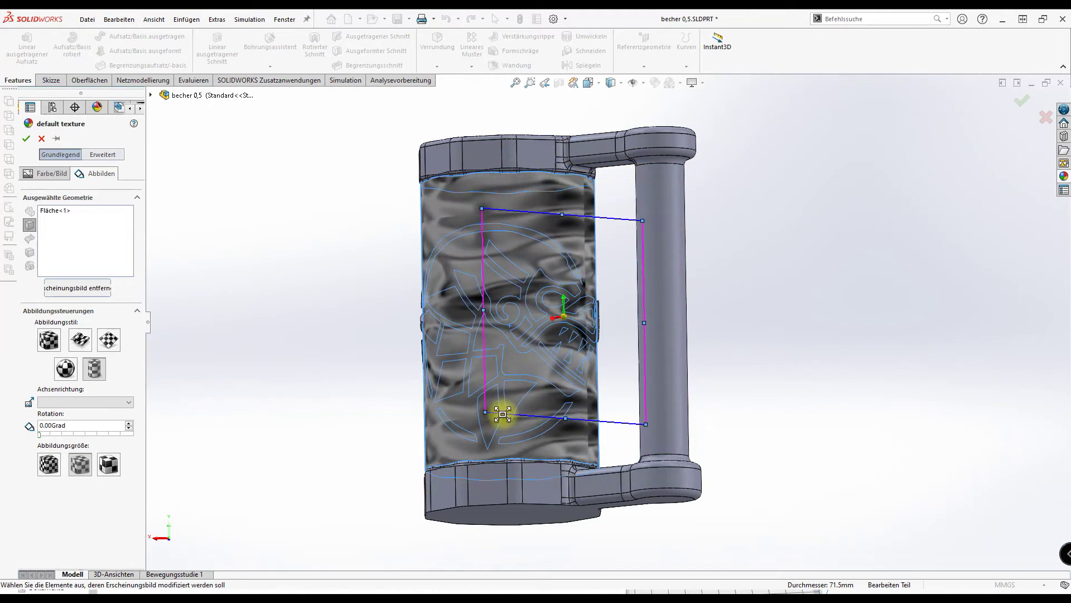
drag(502, 412, 499, 417)
mouse_move(359, 442)
middle_down()
mouse_move(572, 354)
mouse_move(641, 249)
mouse_move(661, 182)
mouse_move(512, 382)
middle_up()
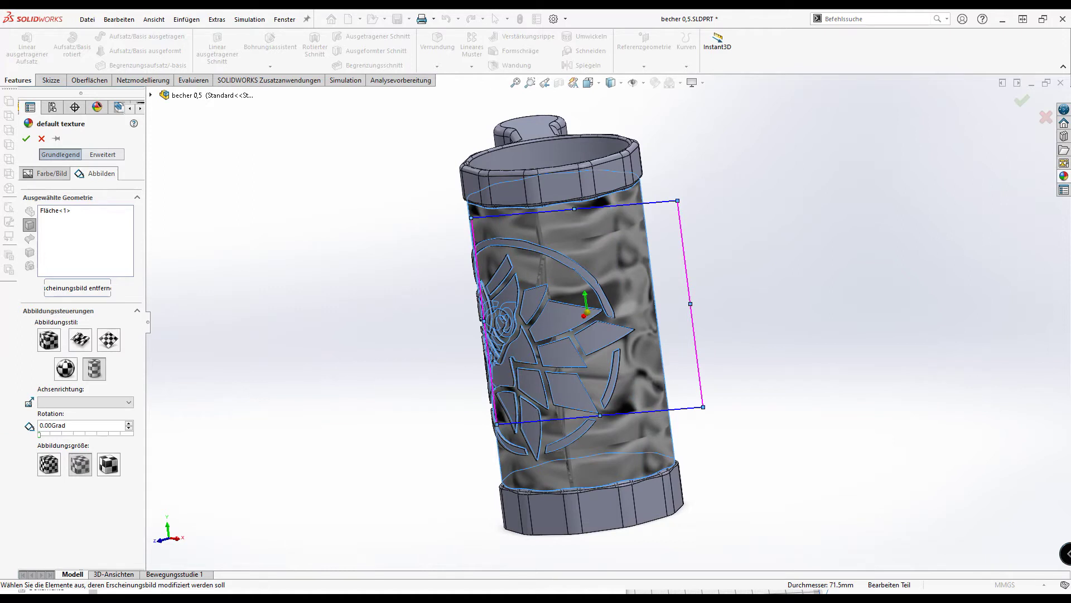
click(26, 139)
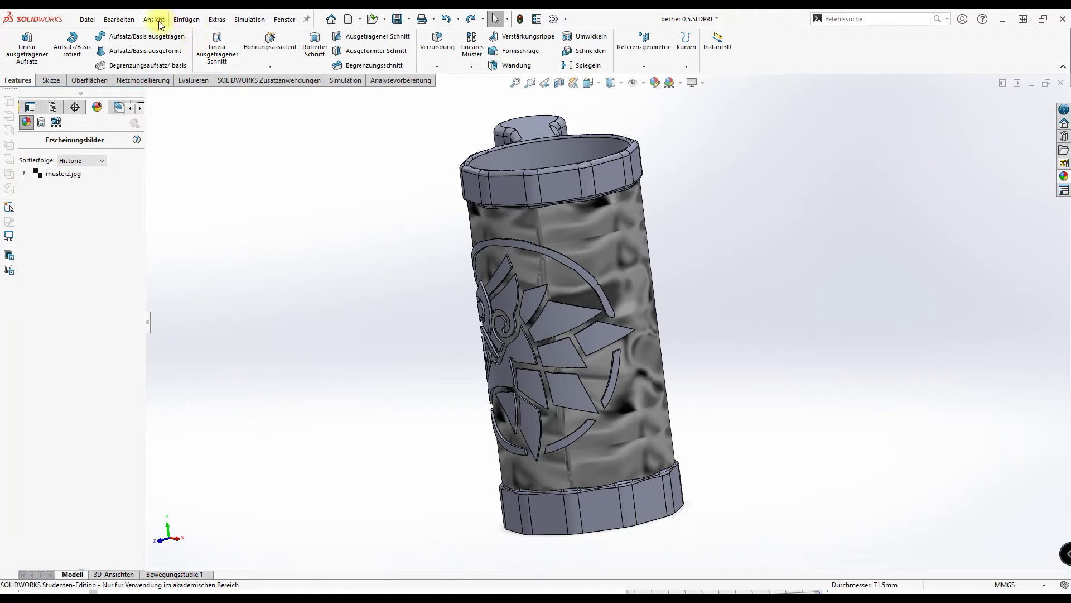
Add a 3D-Textur on body Verrundung10 from muster, with 'Weiß oben, Schwarz unten' unchecked.
click(184, 19)
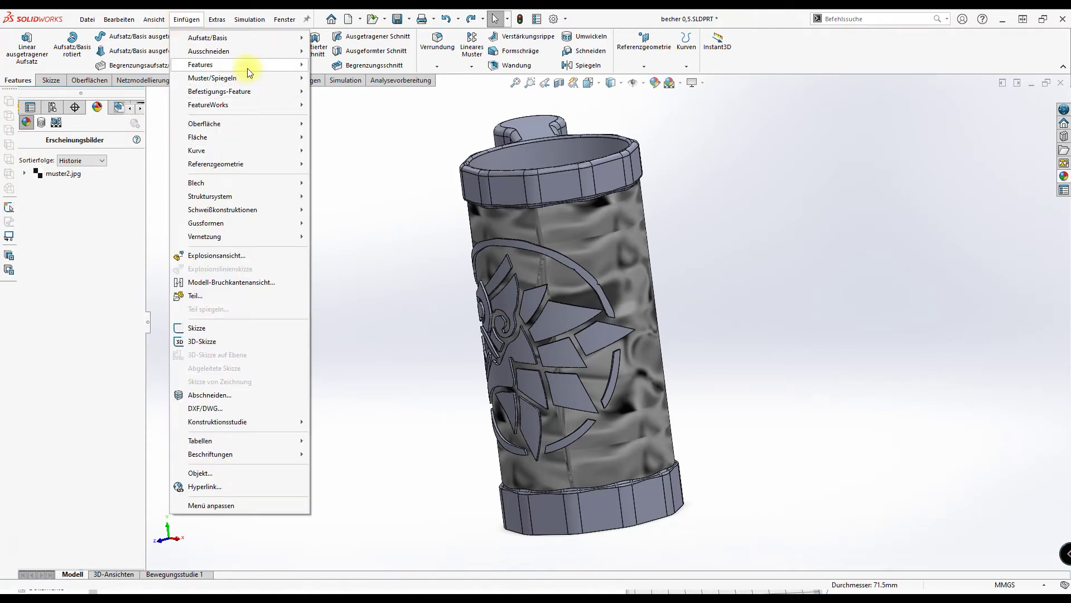
mouse_move(200, 65)
click(358, 417)
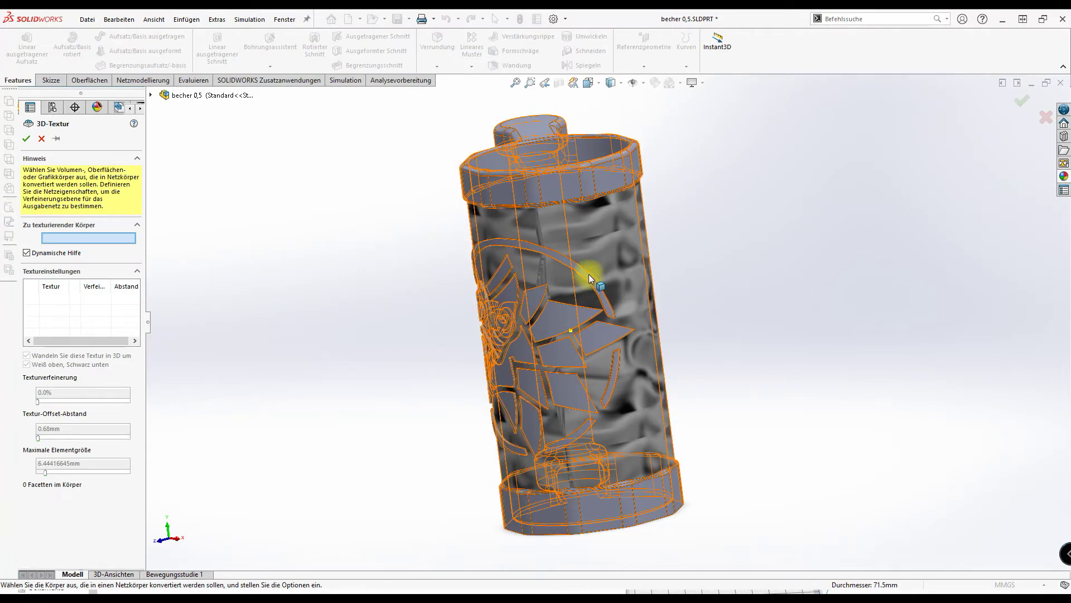
click(590, 244)
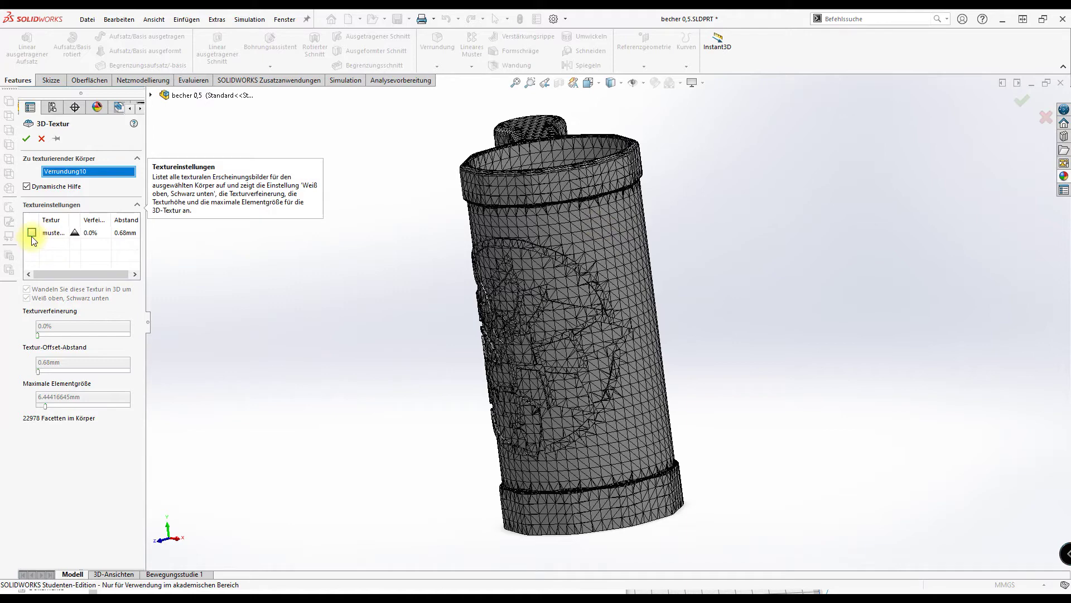
click(31, 233)
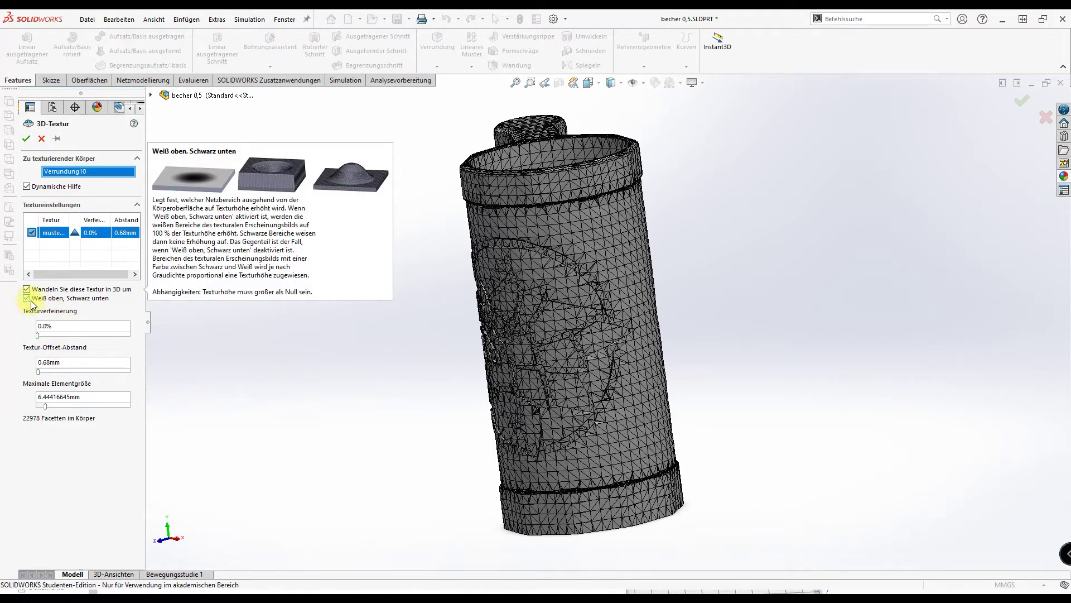
mouse_move(71, 298)
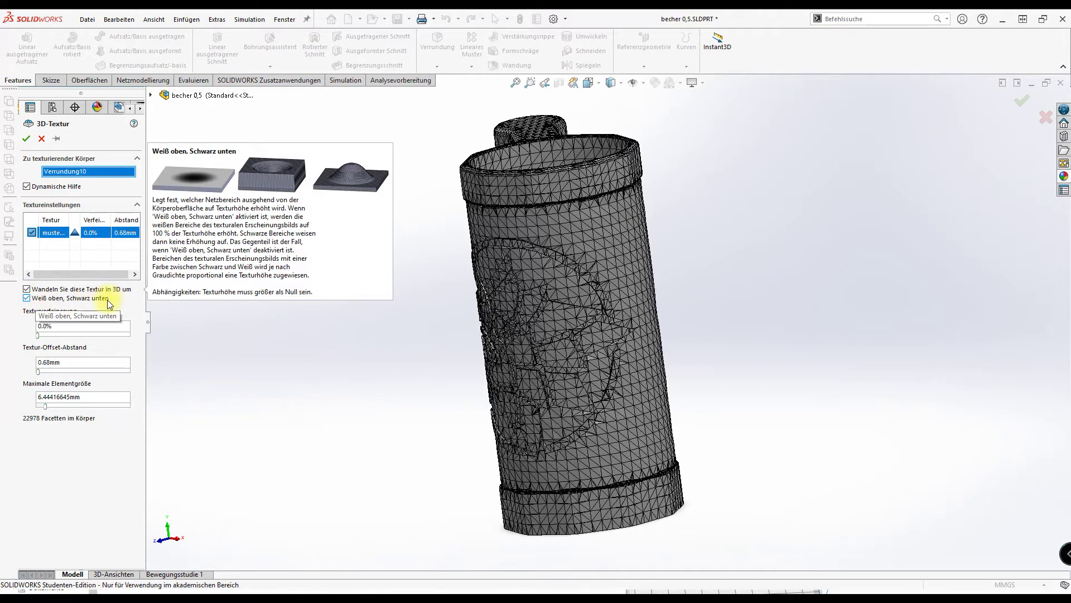
click(28, 299)
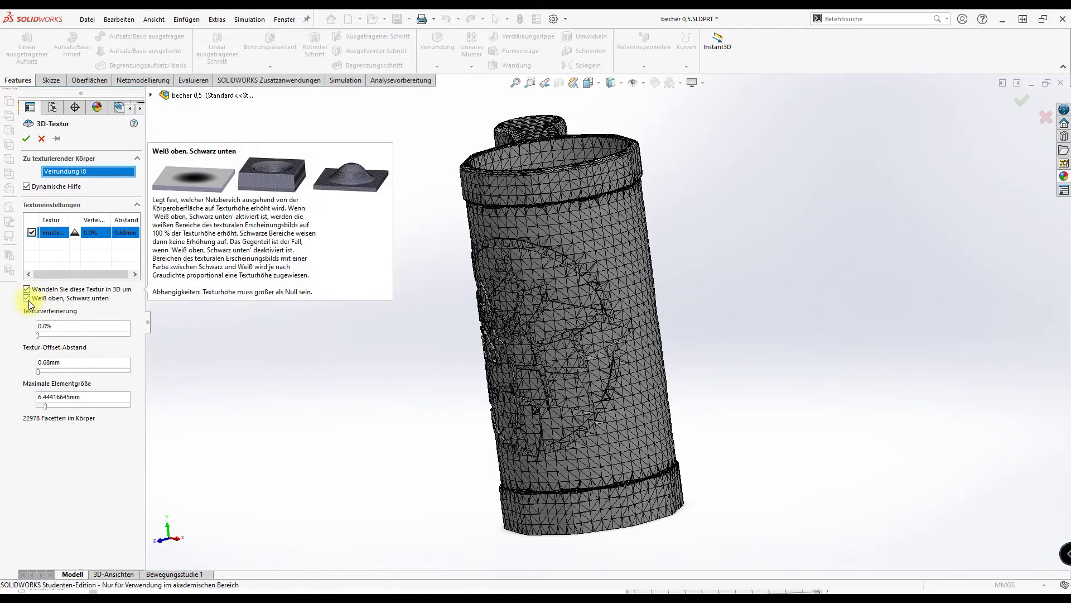
click(29, 300)
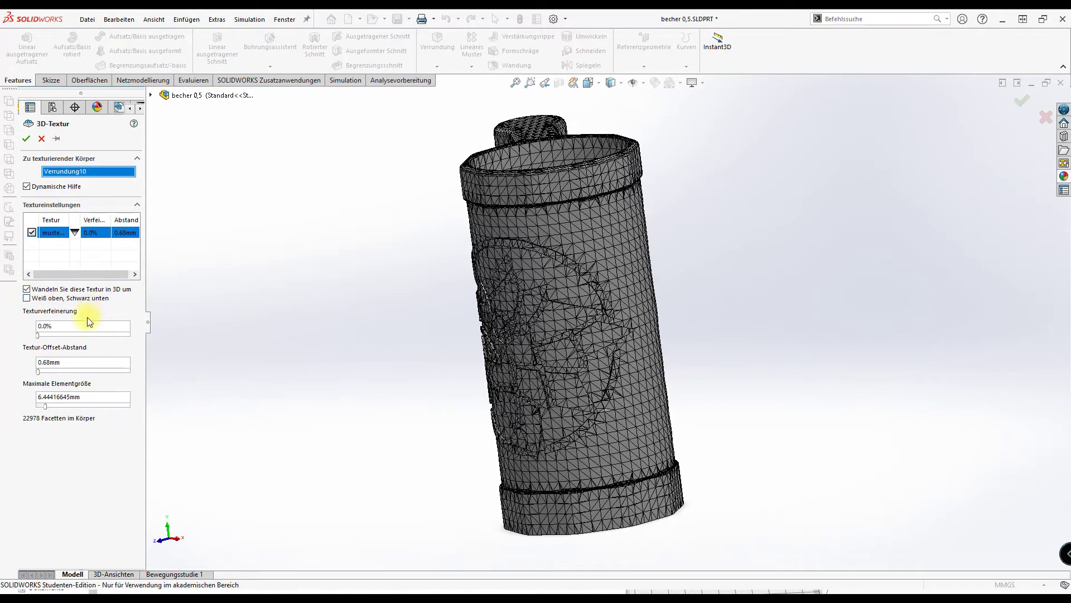
Set the 3D texture refinement to 100.
click(44, 335)
drag(43, 336, 47, 334)
double_click(34, 326)
text(100)
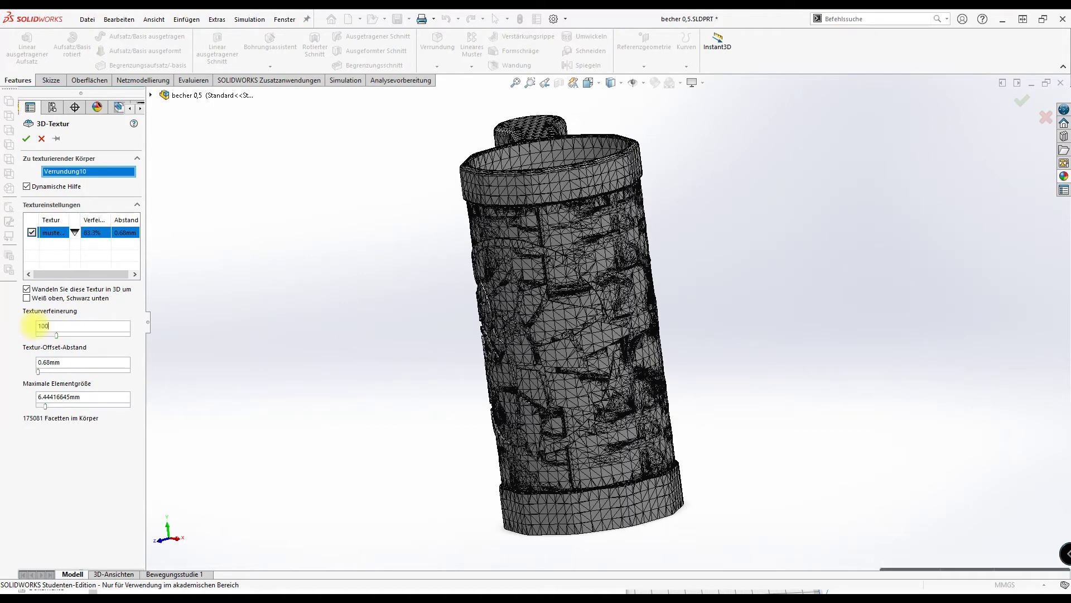
key(Return)
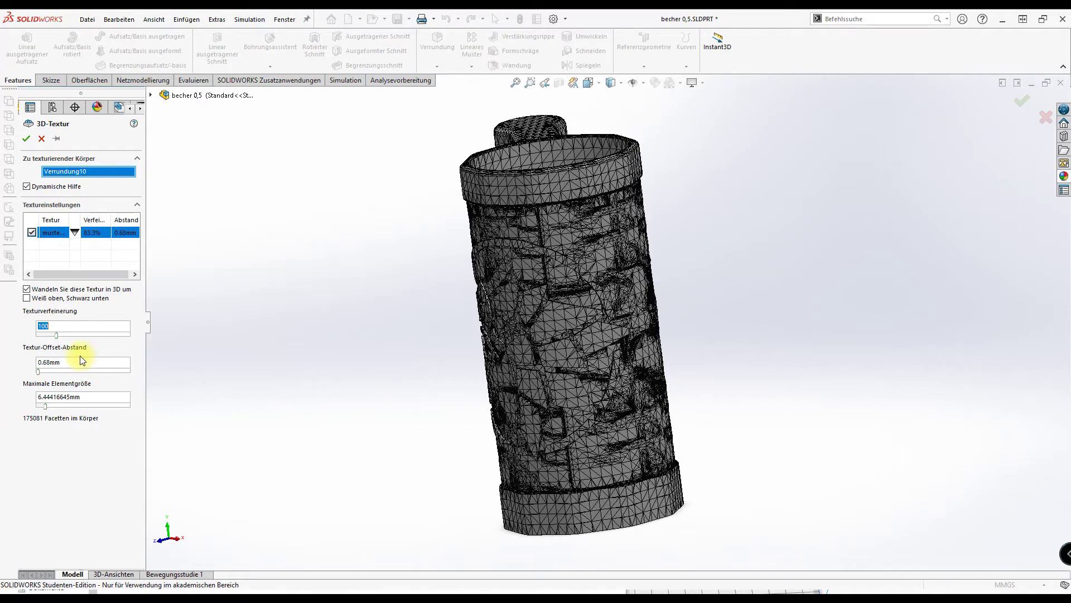
mouse_move(40, 365)
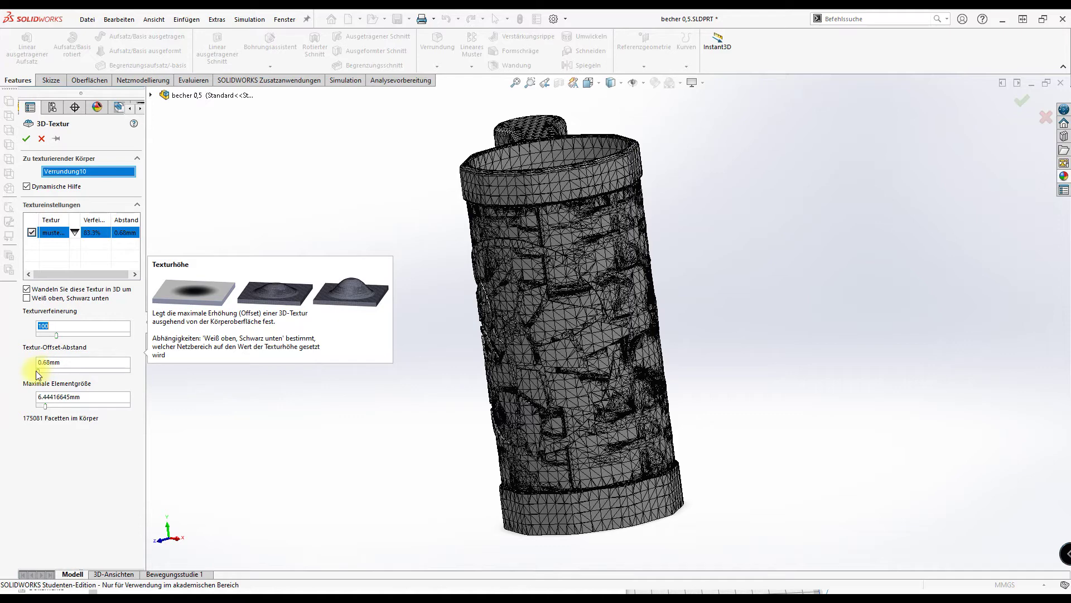
Lower the texture offset to 0.32mm and maximum element size to about 0.97mm.
drag(37, 370, 41, 372)
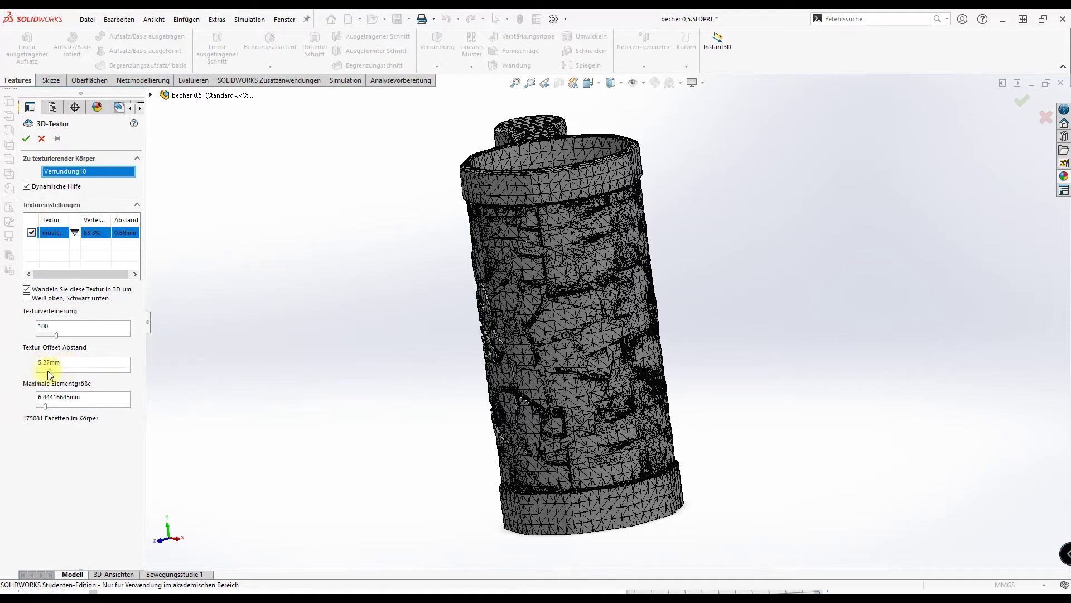
drag(38, 372, 33, 368)
click(45, 406)
drag(45, 405, 97, 404)
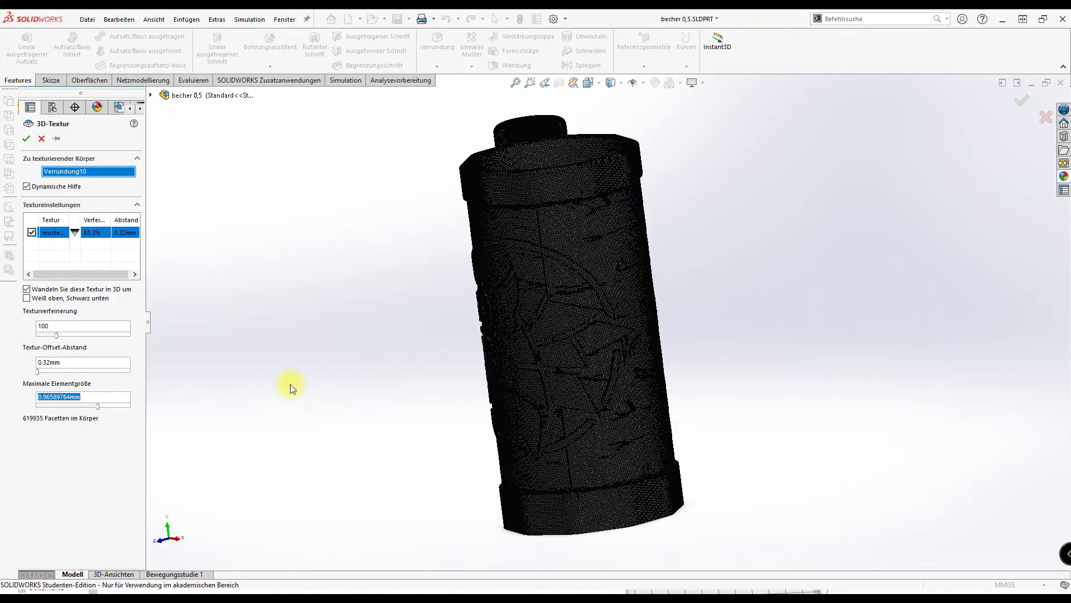
Switch the display style to Shaded with Edges.
scroll(590, 261, down, 2)
scroll(591, 261, down, 5)
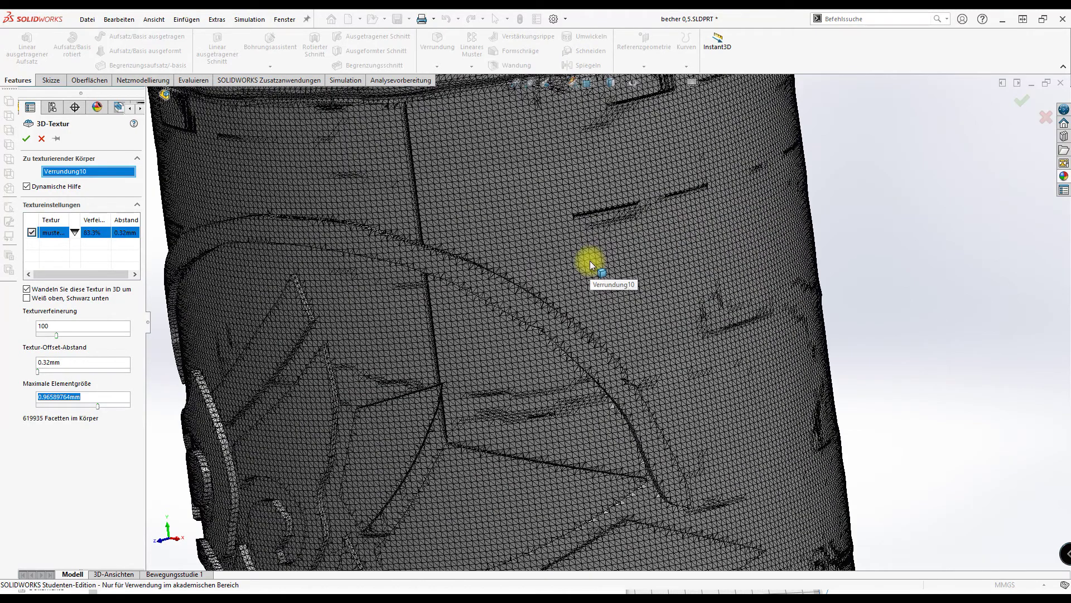
scroll(675, 318, up, 5)
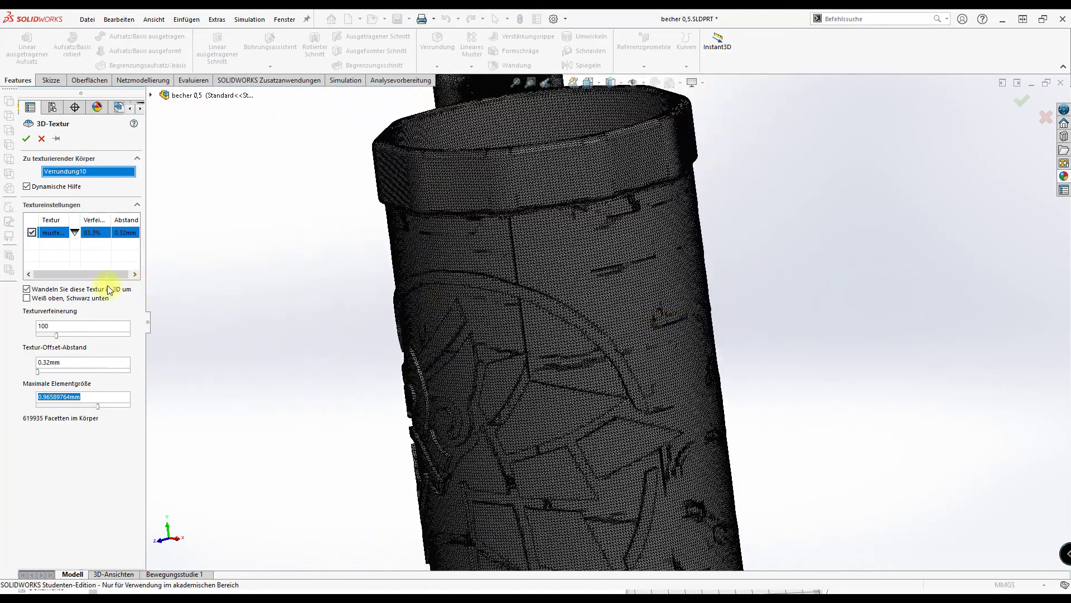
key(Tab)
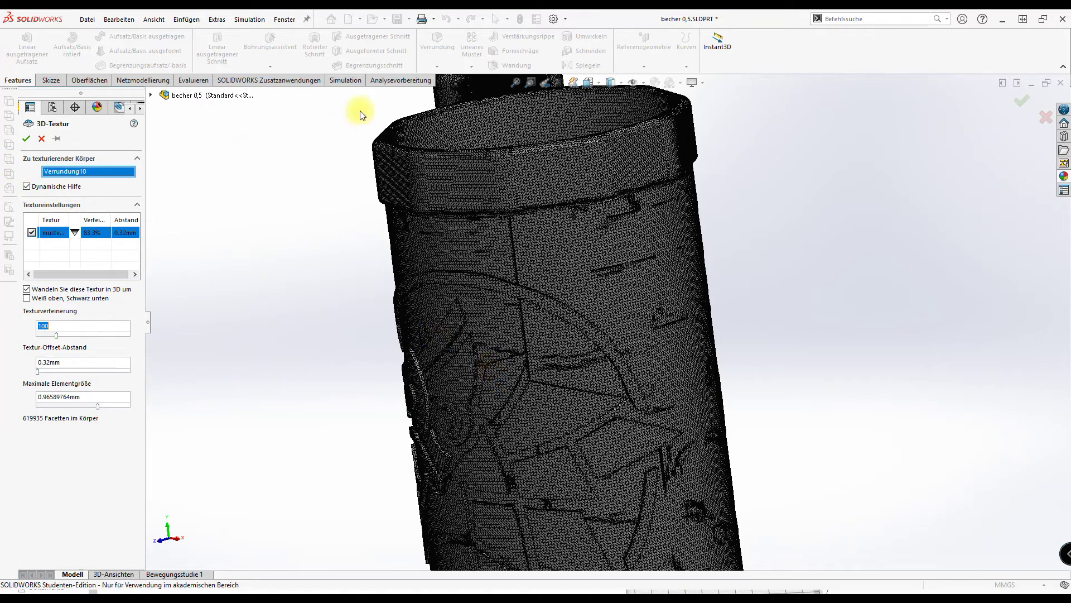
click(611, 85)
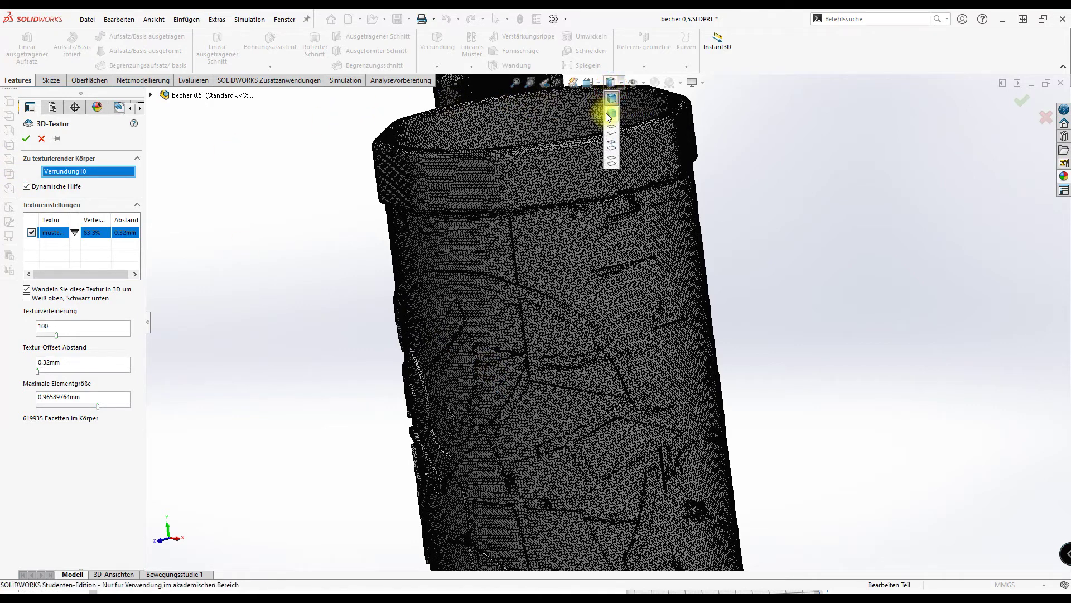
click(610, 107)
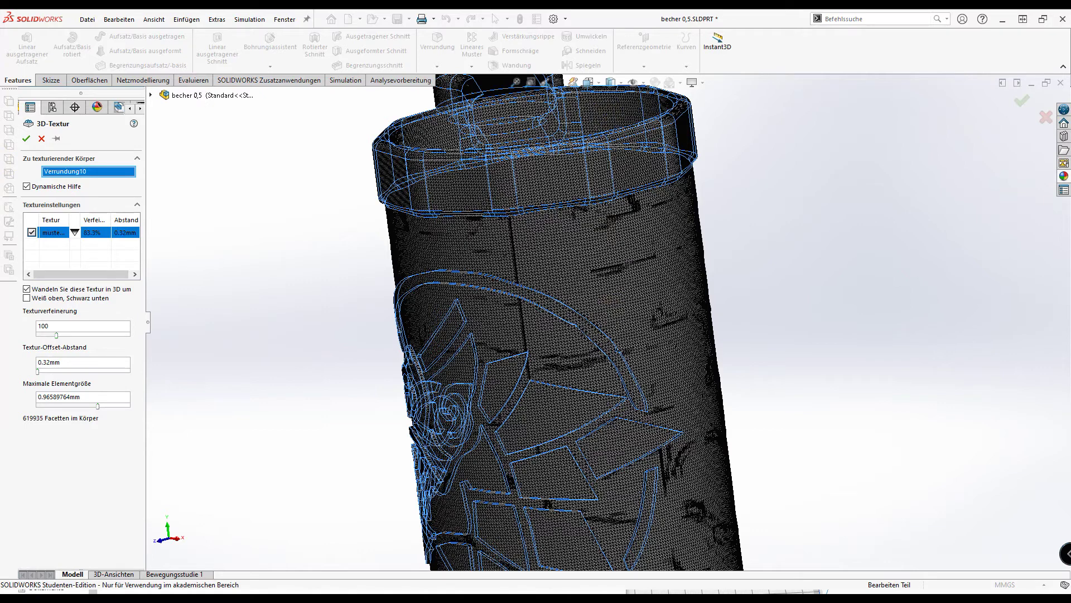
Set texture refinement to 97, the allowed maximum, and accept the 3D texture.
click(26, 140)
click(26, 139)
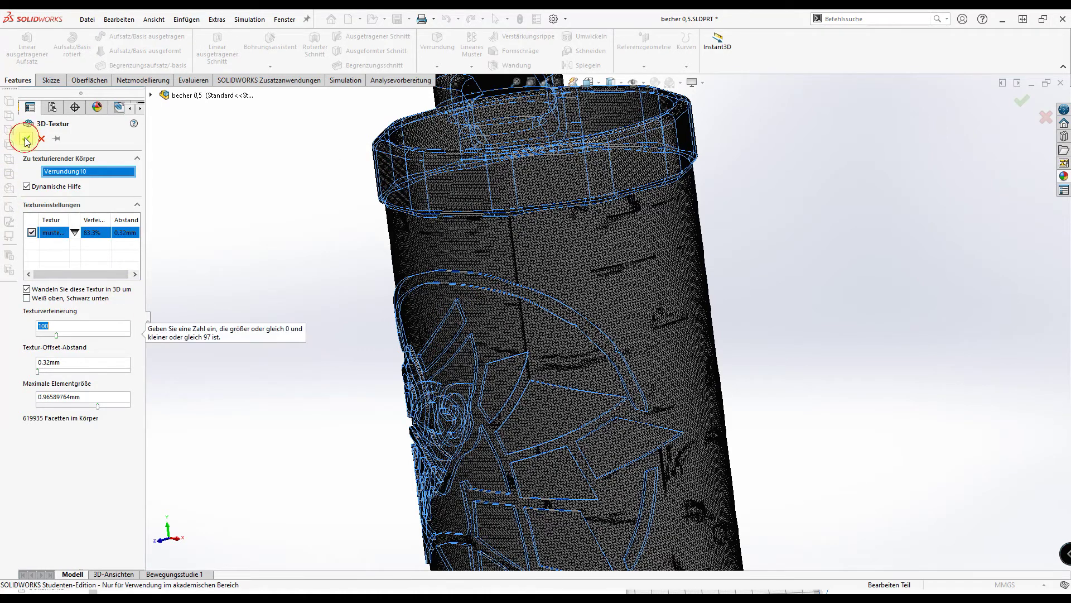
mouse_move(82, 326)
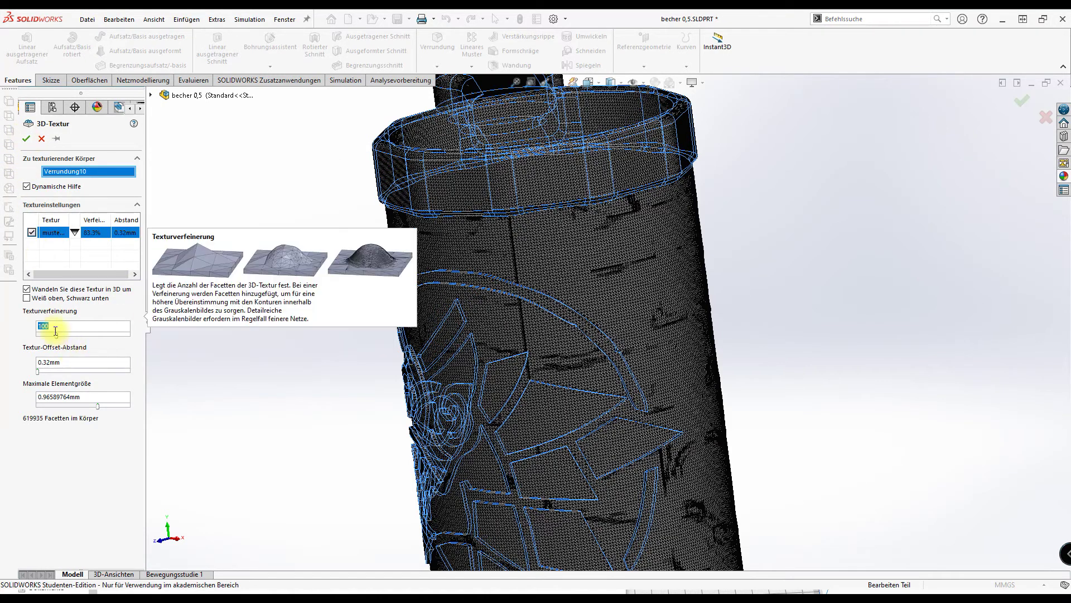
text(97)
click(26, 139)
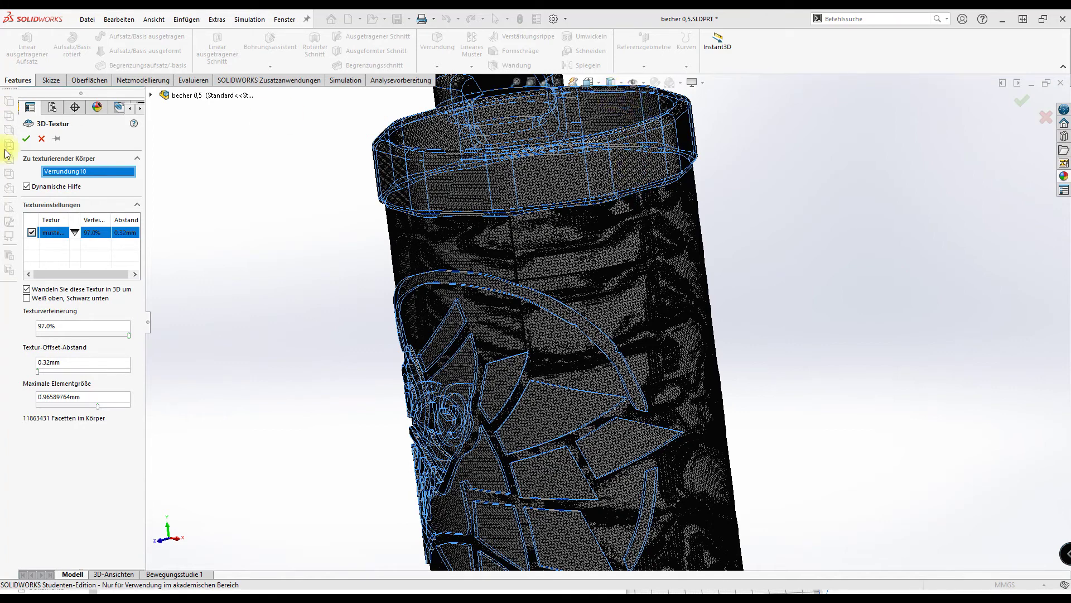
click(26, 138)
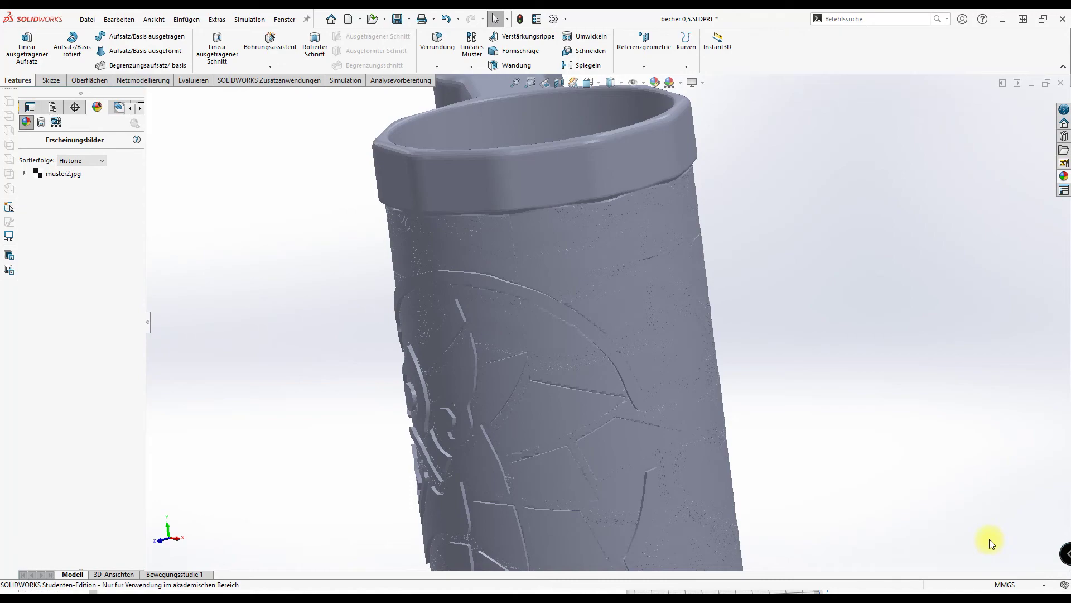
Orbit and zoom around the mug, from cup surface to handle, inspecting the embossed mesh.
mouse_move(901, 375)
middle_down()
mouse_move(826, 375)
mouse_move(655, 275)
mouse_move(584, 147)
mouse_move(664, 329)
middle_up()
scroll(686, 295, down, 5)
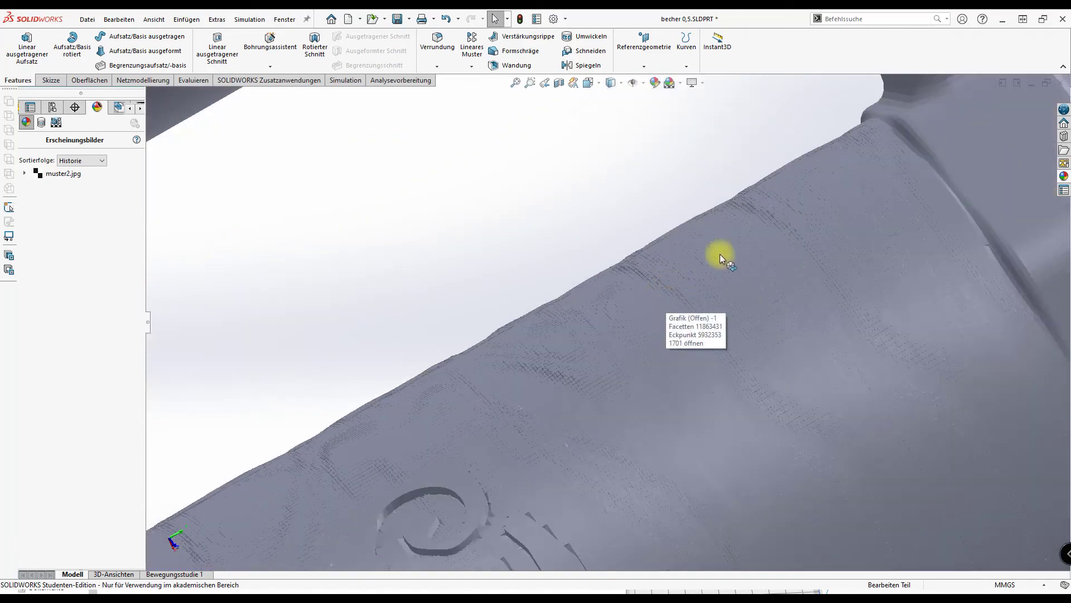
mouse_move(461, 449)
middle_down()
mouse_move(610, 523)
mouse_move(617, 462)
mouse_move(600, 379)
mouse_move(576, 399)
mouse_move(643, 383)
mouse_move(684, 239)
mouse_move(658, 327)
mouse_move(588, 418)
mouse_move(531, 307)
mouse_move(505, 318)
mouse_move(538, 491)
mouse_move(647, 556)
mouse_move(703, 537)
mouse_move(872, 247)
mouse_move(878, 186)
mouse_move(839, 172)
mouse_move(787, 209)
middle_up()
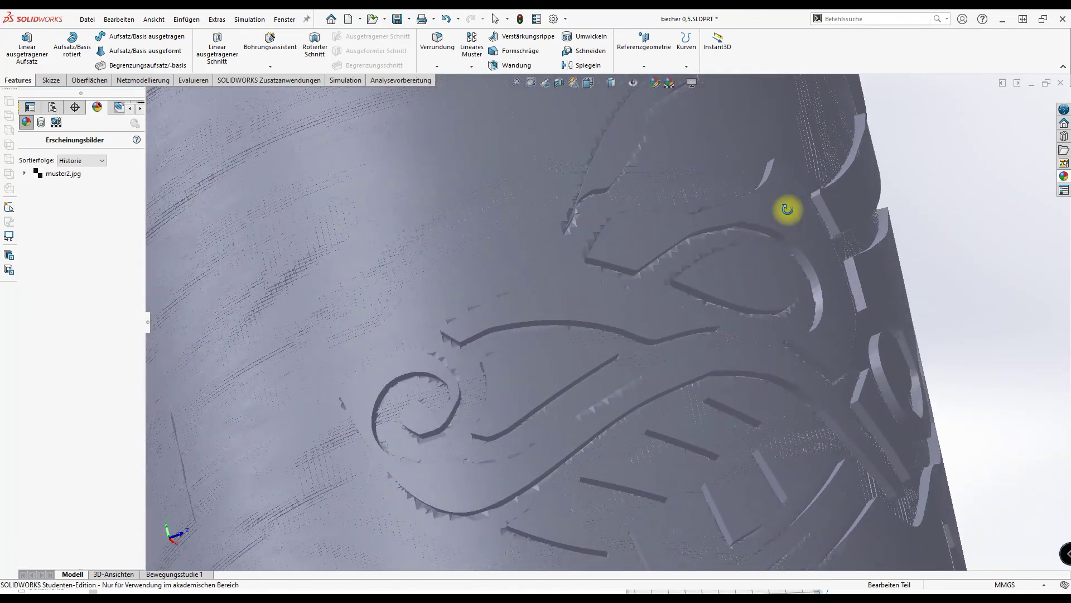
scroll(782, 222, up, 2)
scroll(775, 242, up, 2)
scroll(775, 242, up, 3)
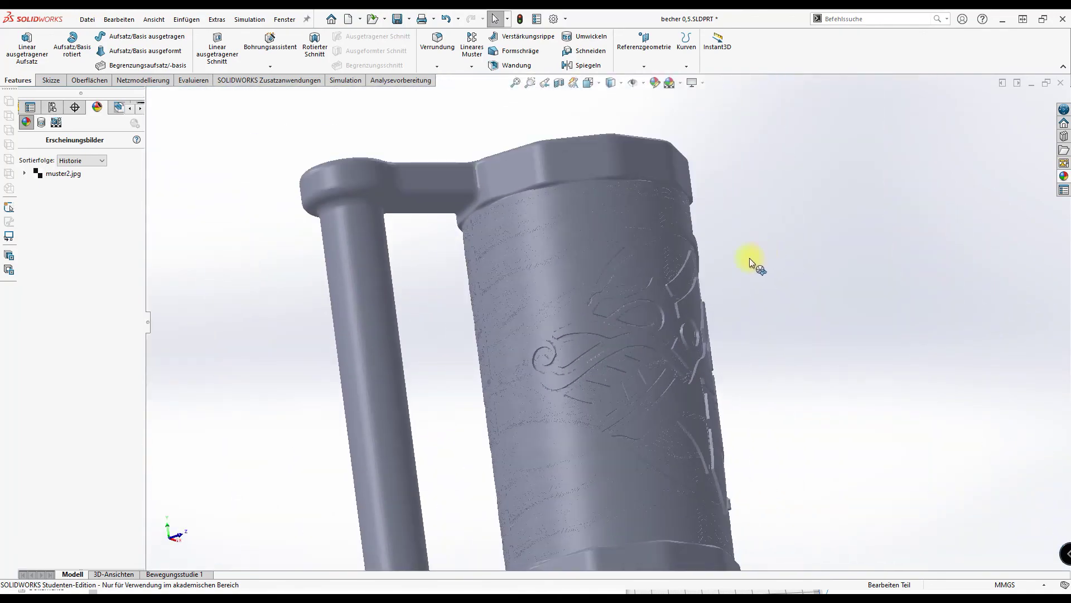
scroll(749, 258, up, 3)
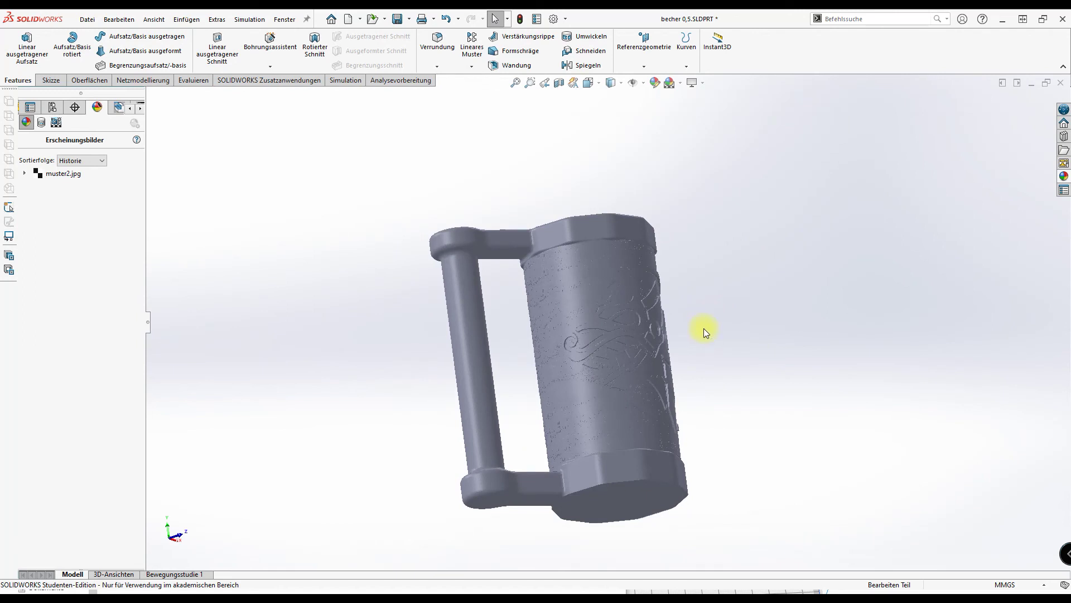